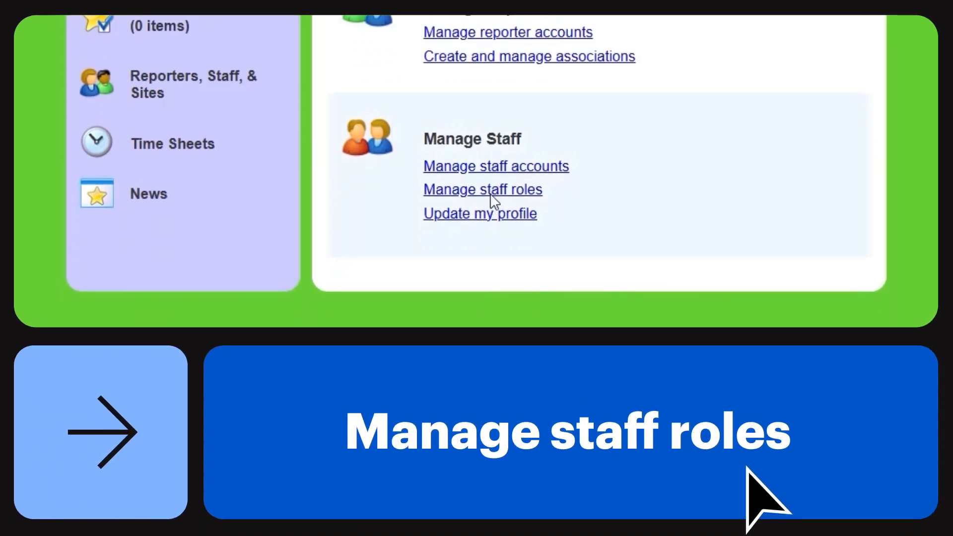
Grant the Document Signer - Supervisor staff role the permission to sign documents as a site supervisor, and update the role.
click(492, 197)
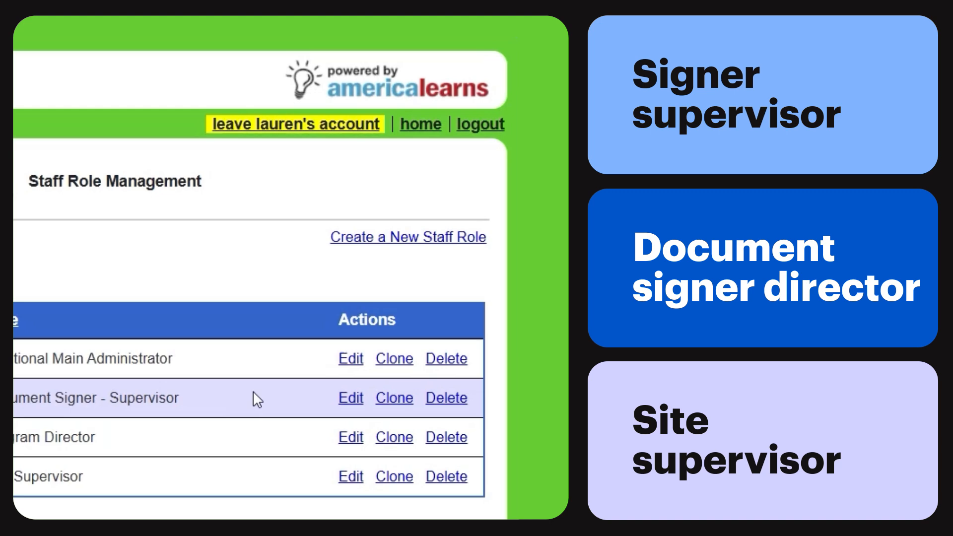
click(351, 397)
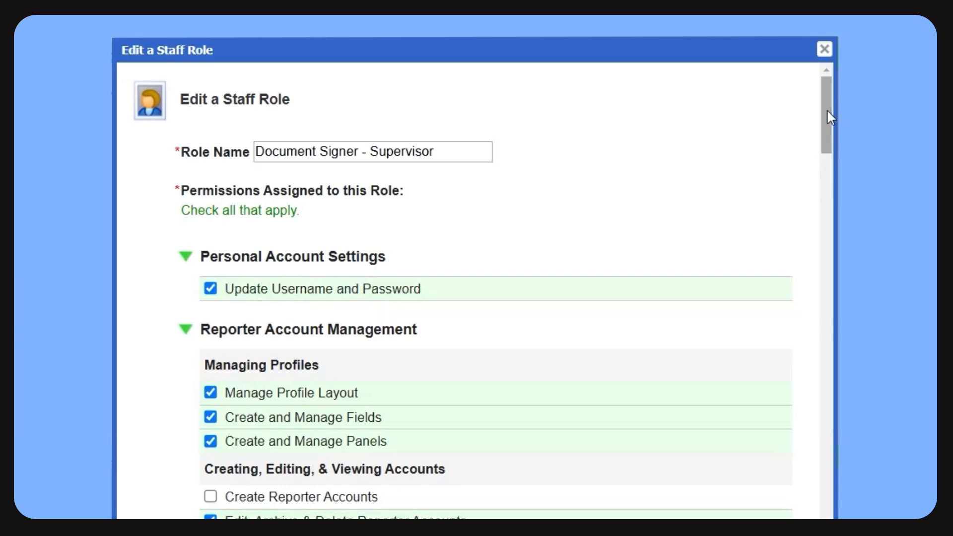
drag(826, 110, 827, 215)
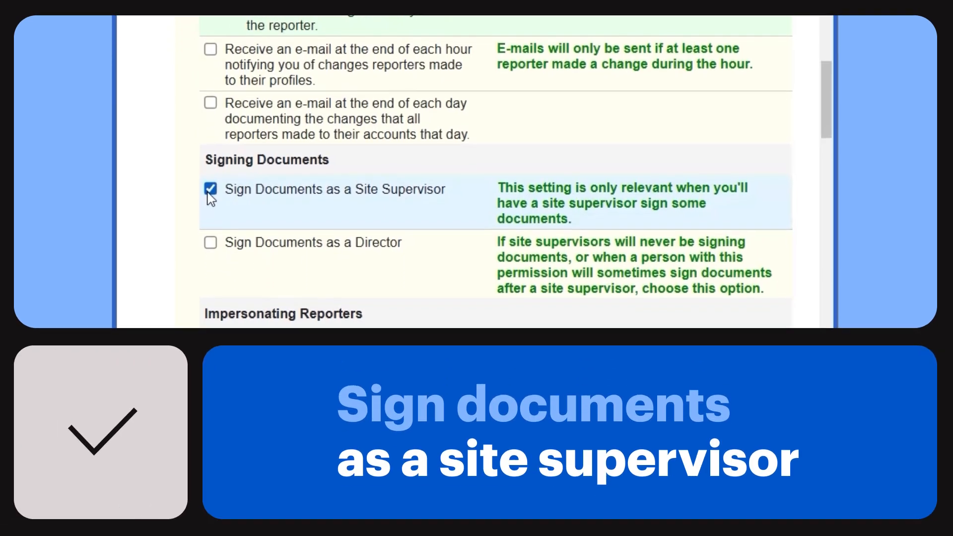
click(214, 246)
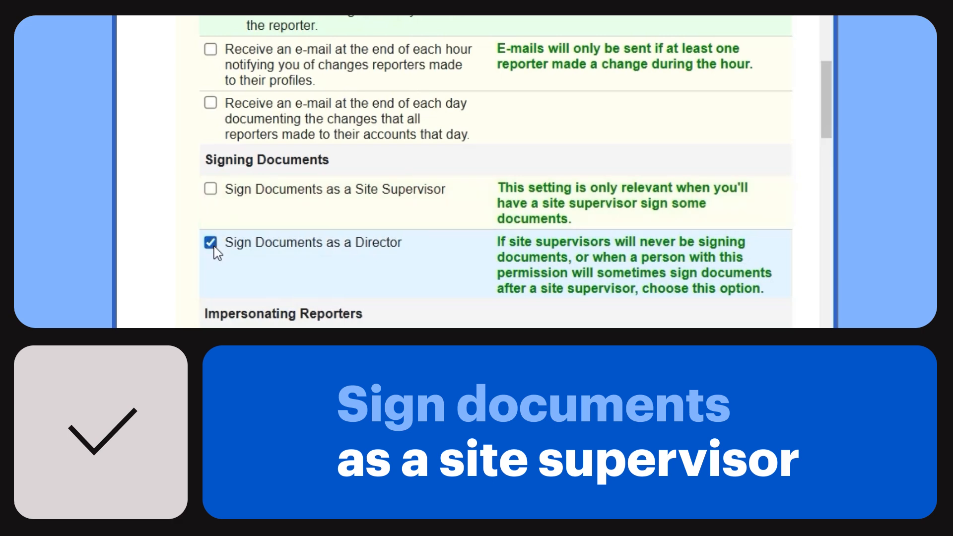
click(211, 189)
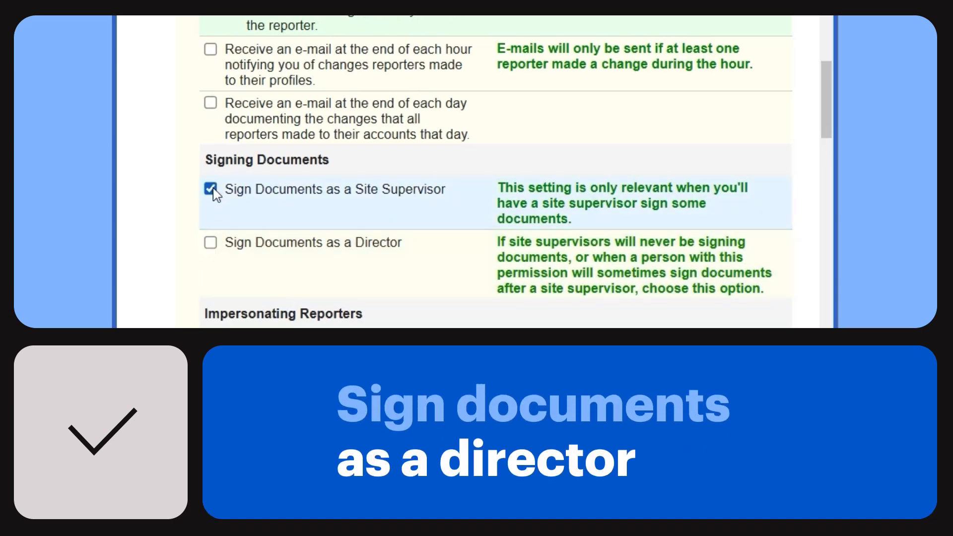
scroll(496, 199, down, 5)
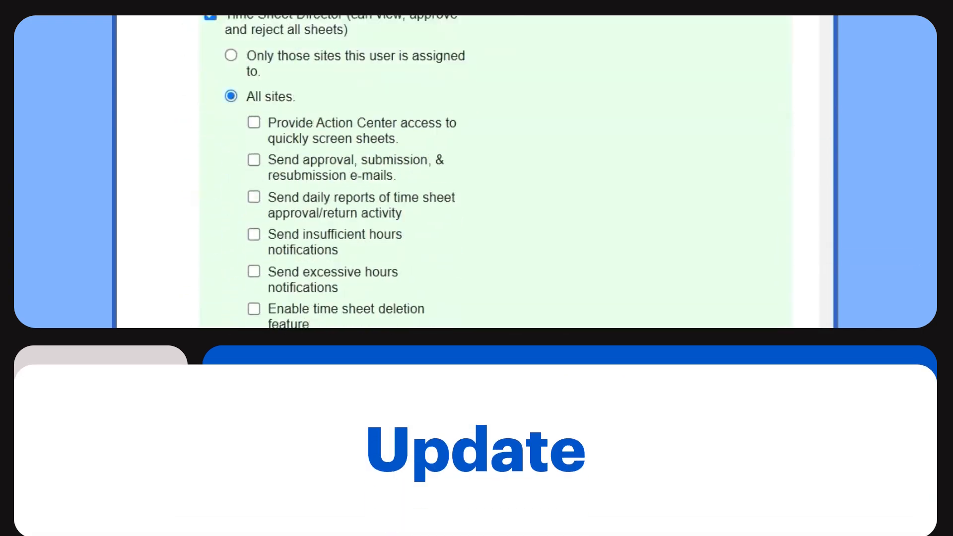
scroll(497, 174, down, 5)
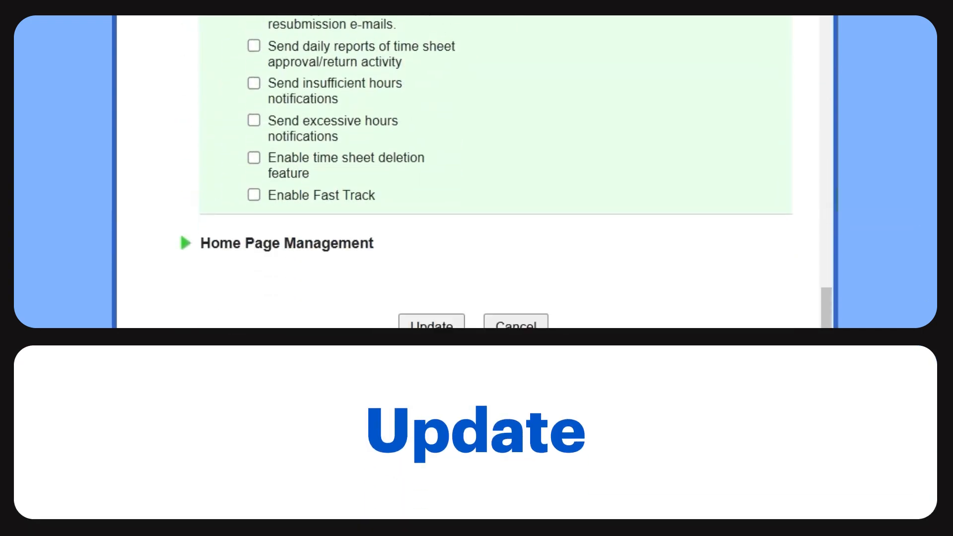
click(416, 244)
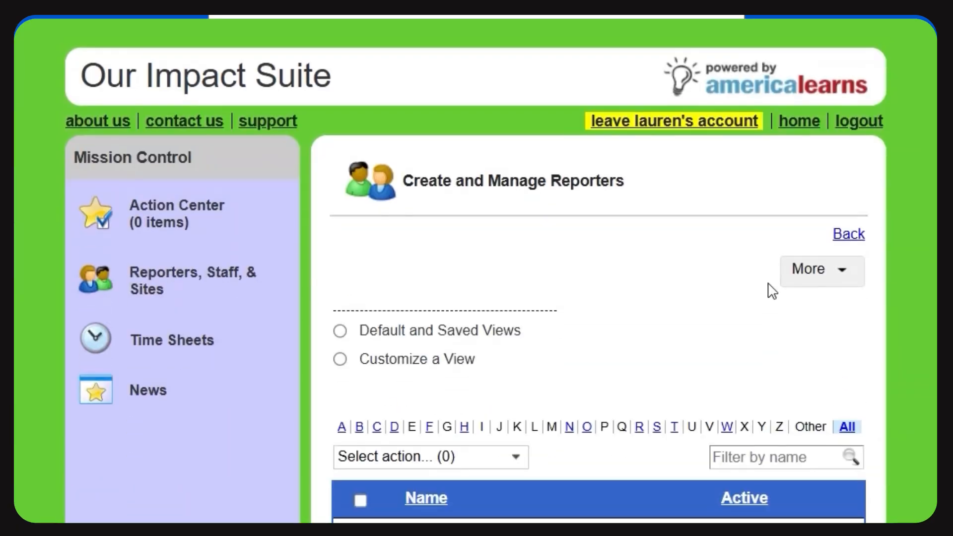
Start a new field for reporter profiles in the Profile Layout Manager and name it Member Service Agreement.
click(831, 270)
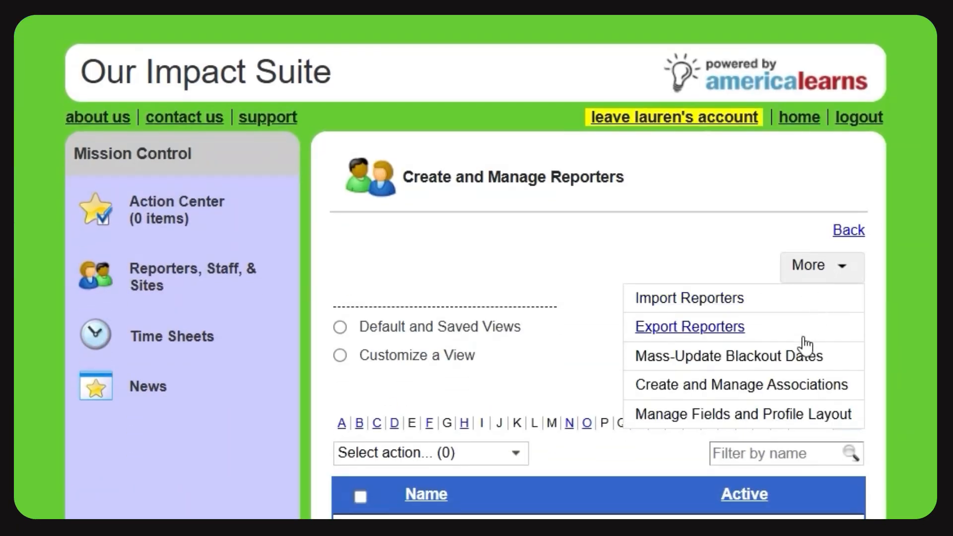
click(784, 419)
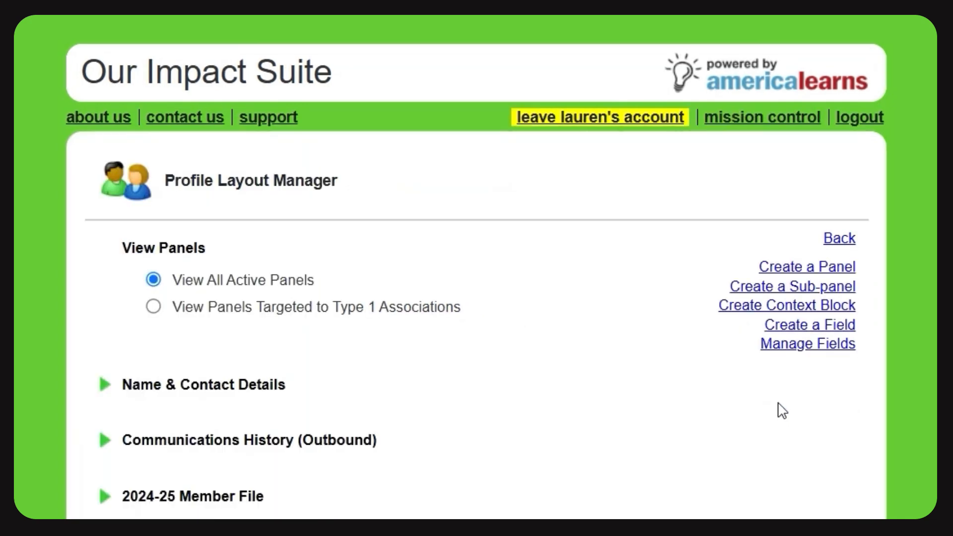
click(819, 325)
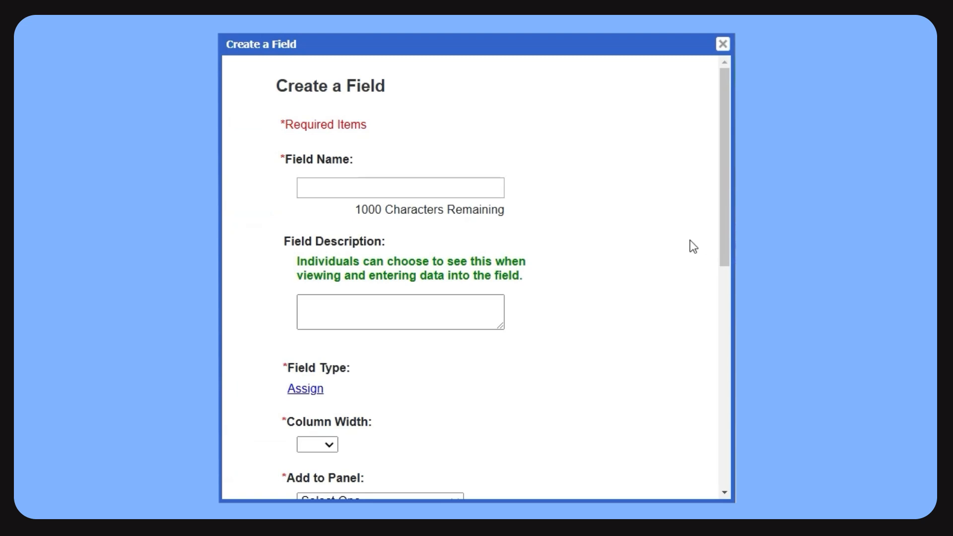
click(390, 187)
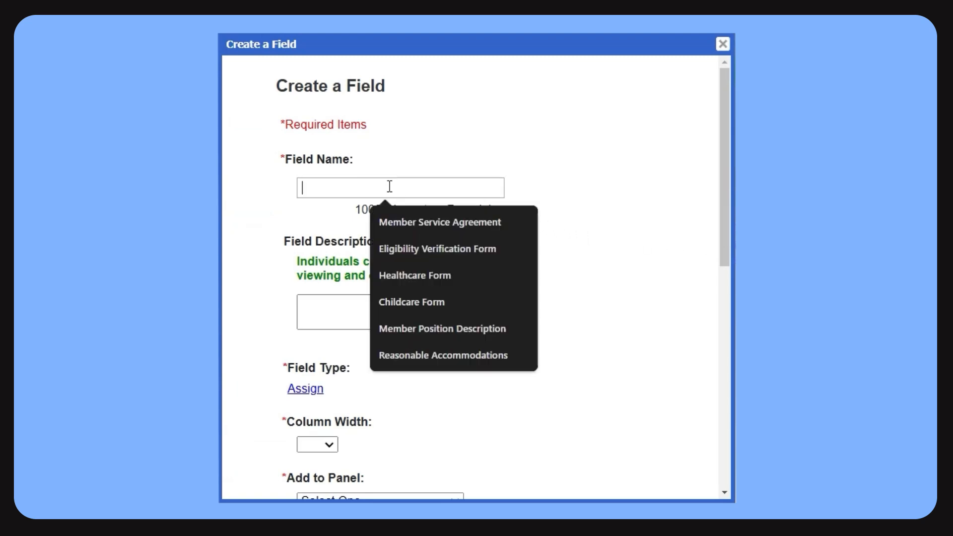
text(Member Service Agreement)
click(575, 185)
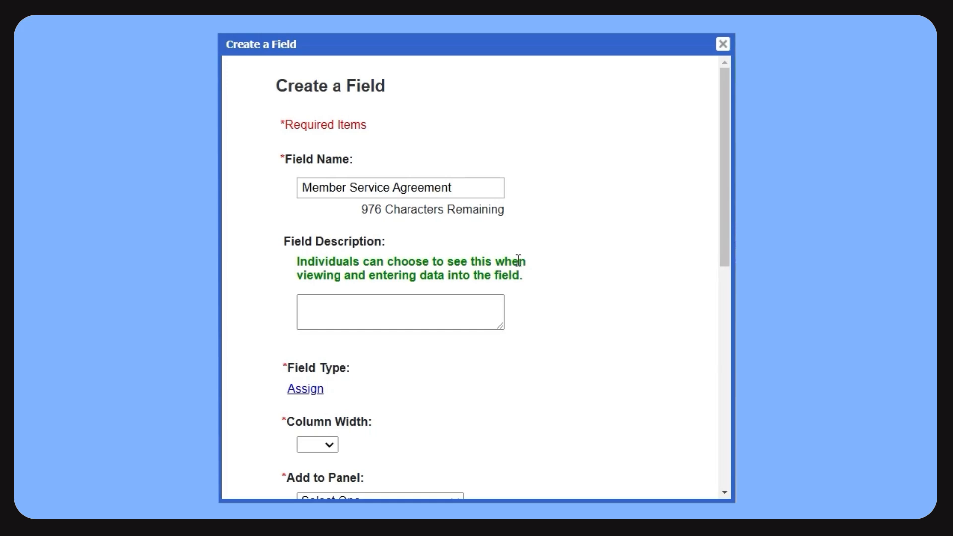
Assign Document Signing as the new field's type.
click(296, 392)
scroll(447, 347, down, 5)
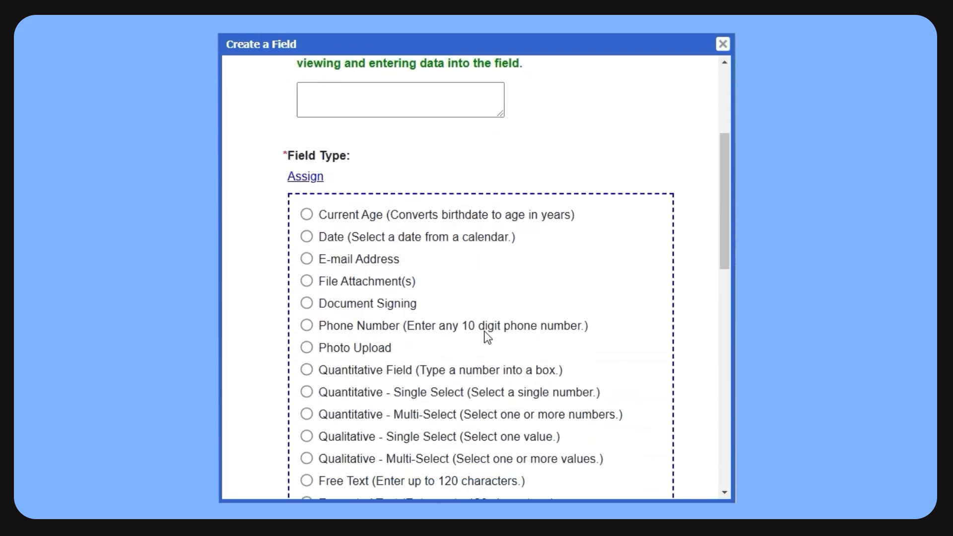
click(307, 220)
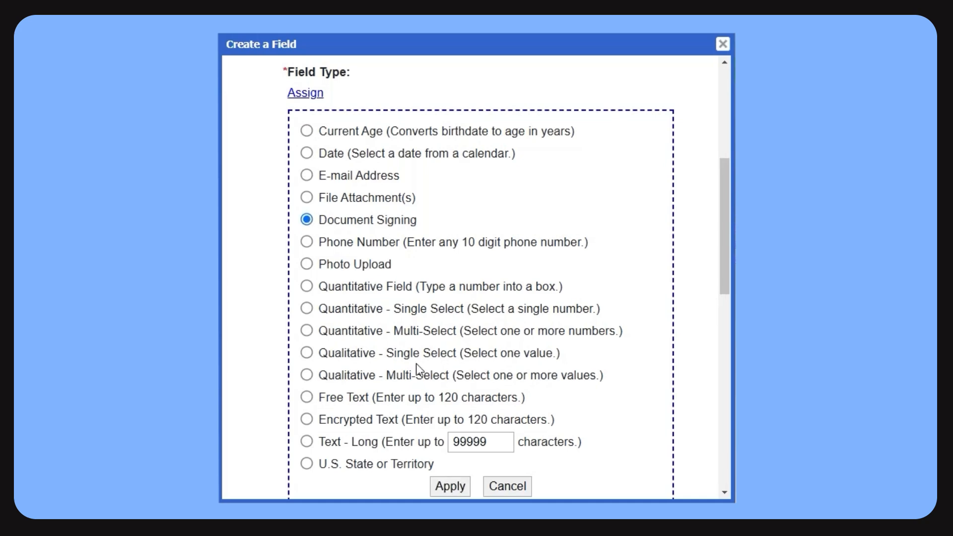
click(449, 486)
Set the link displayed once signed to Member Service Agreement and the column width to 1.
scroll(453, 324, up, 1)
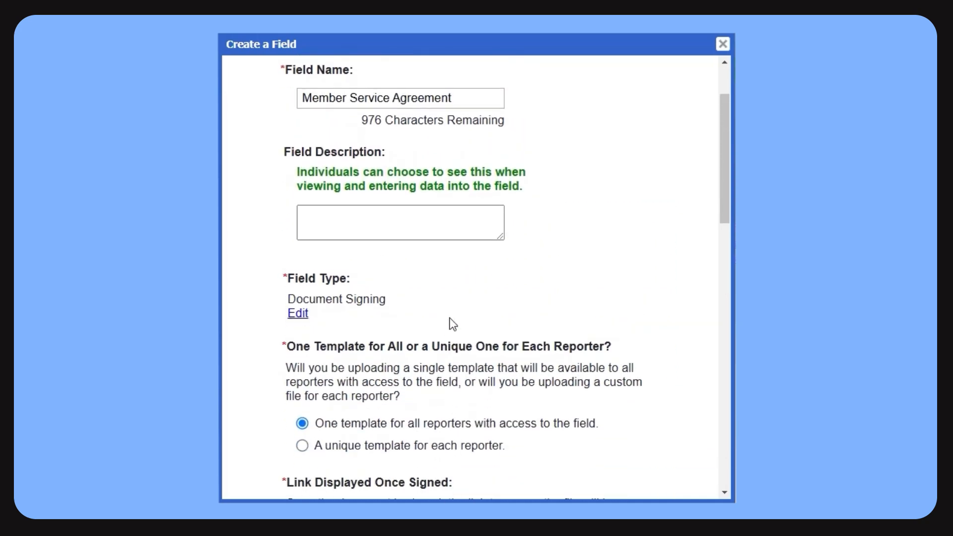
scroll(453, 323, down, 5)
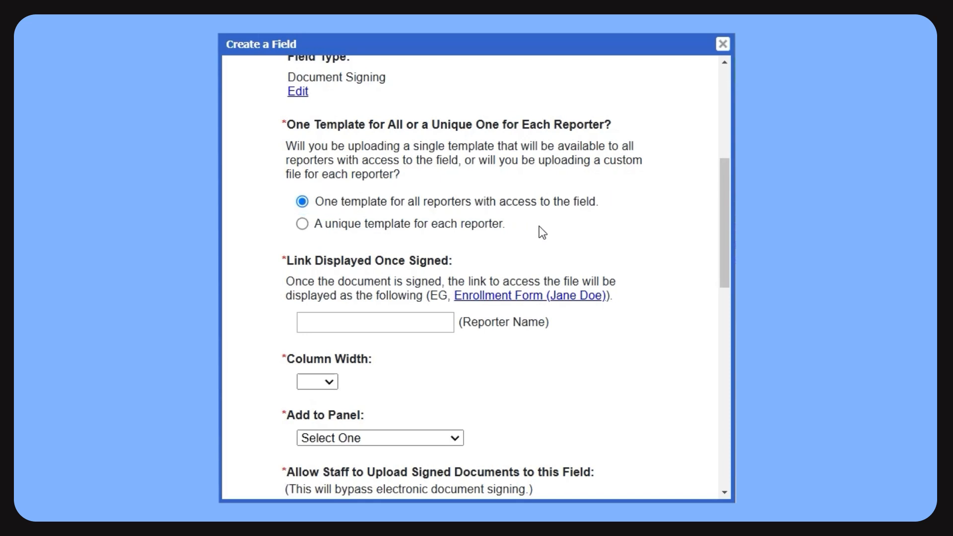
click(367, 325)
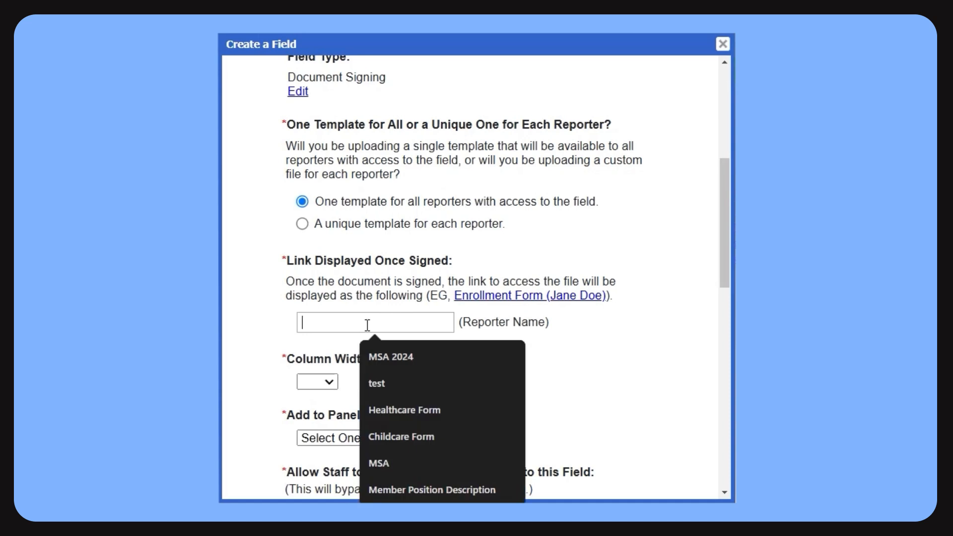
text(Member Service Agreement)
click(653, 380)
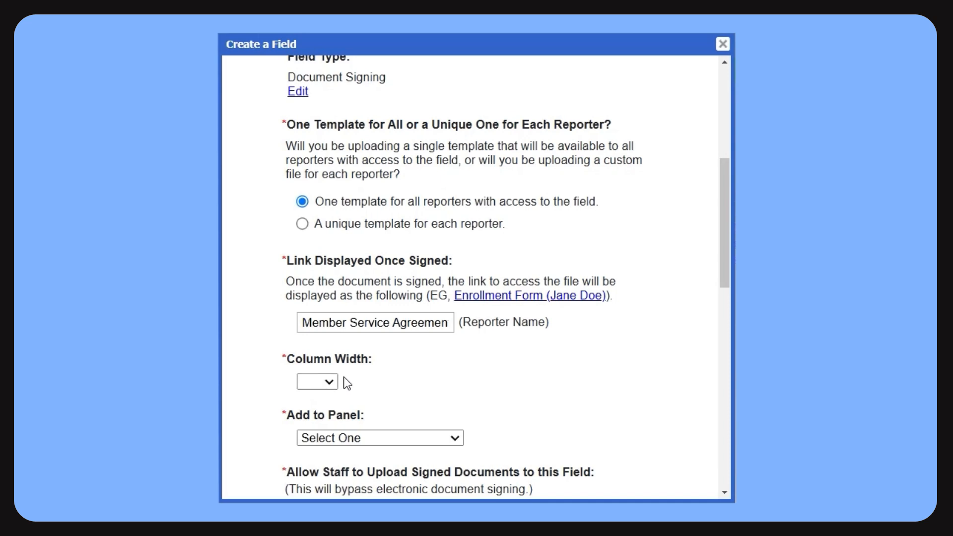
click(326, 382)
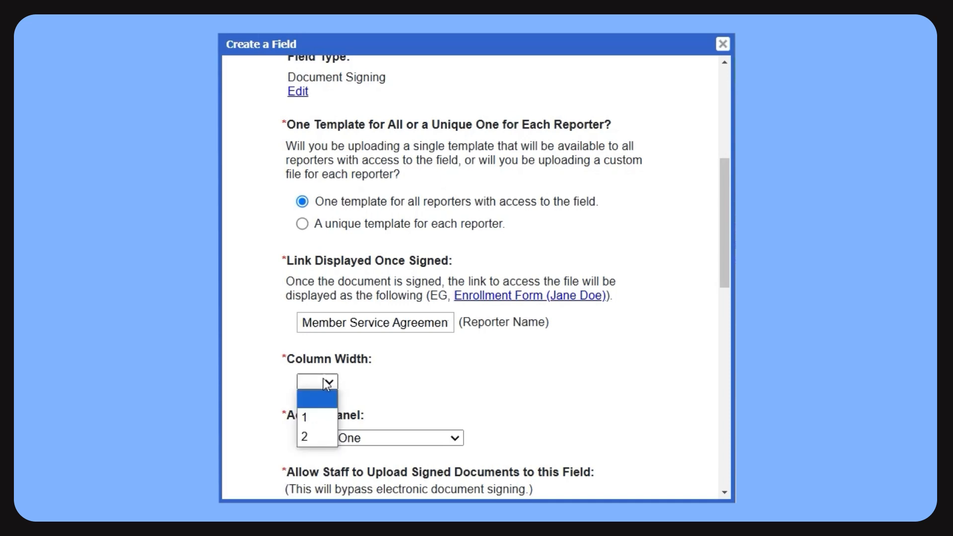
click(315, 421)
Add the field to the Member Bio sub-panel of the Name & Contact Details panel and save it.
scroll(521, 383, down, 3)
click(401, 292)
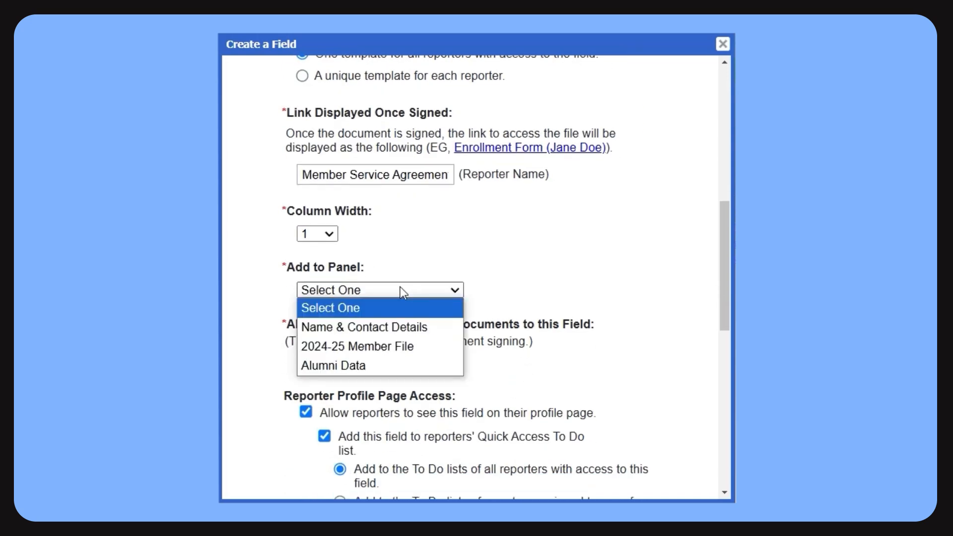
click(382, 327)
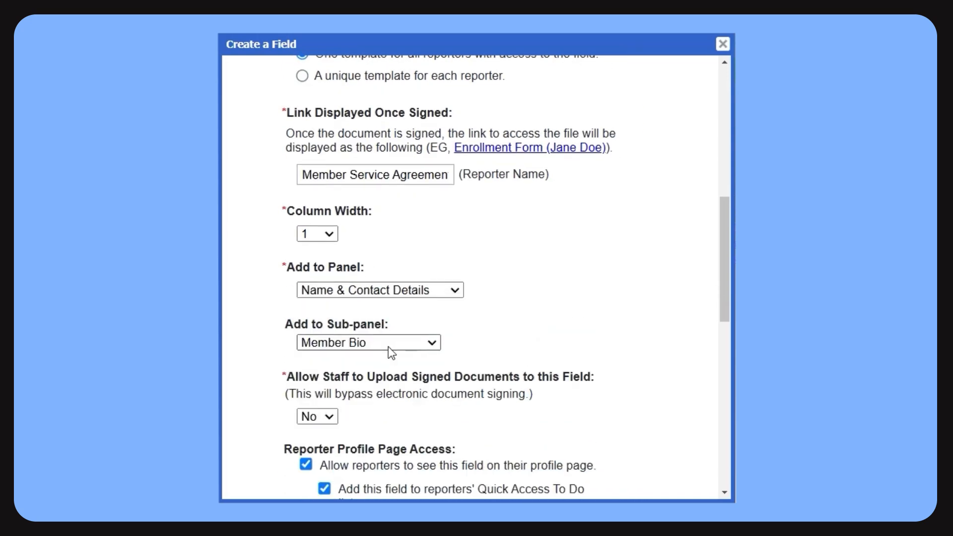
click(388, 346)
click(388, 347)
drag(725, 217, 727, 400)
click(439, 442)
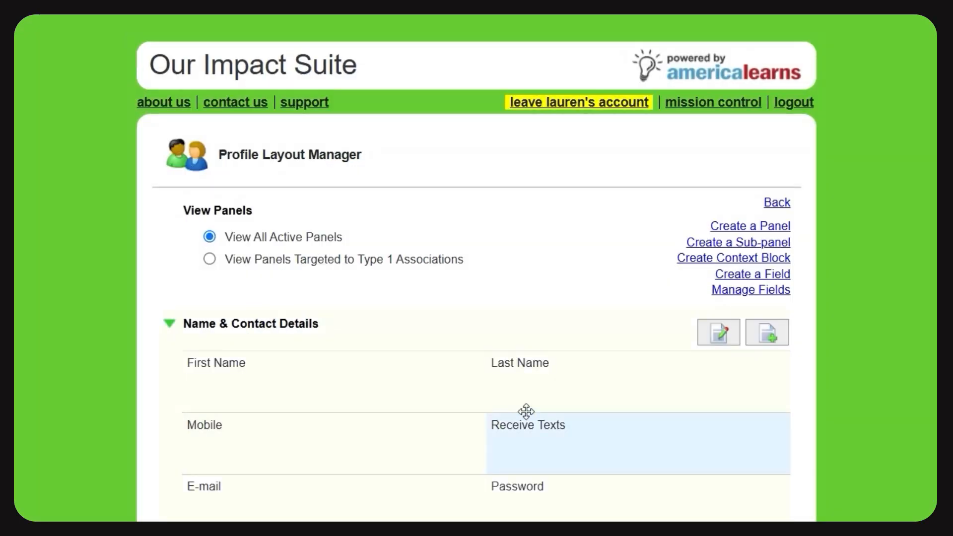
Start adding signing fields and assigning signers for the Member Service Agreement field, entering the organization's signNow account password.
scroll(476, 268, down, 10)
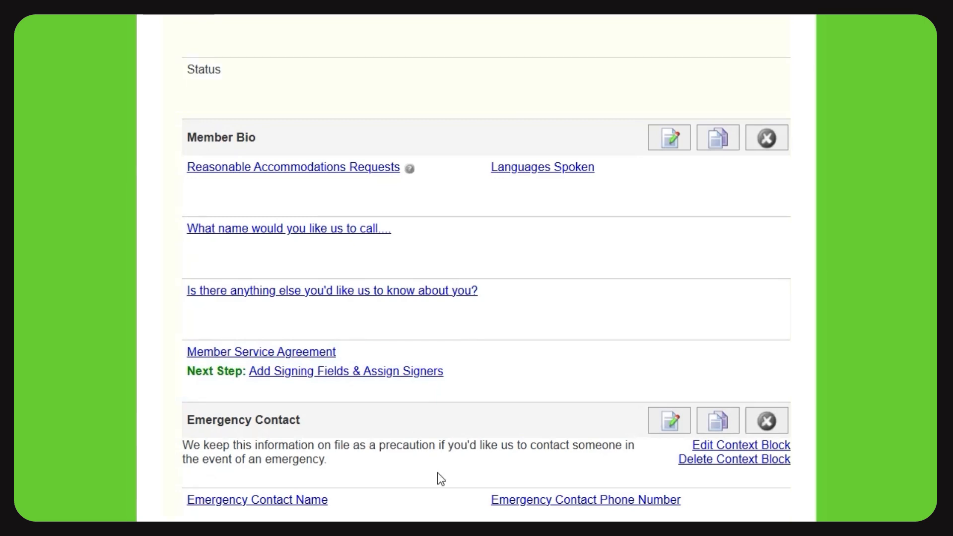
click(408, 373)
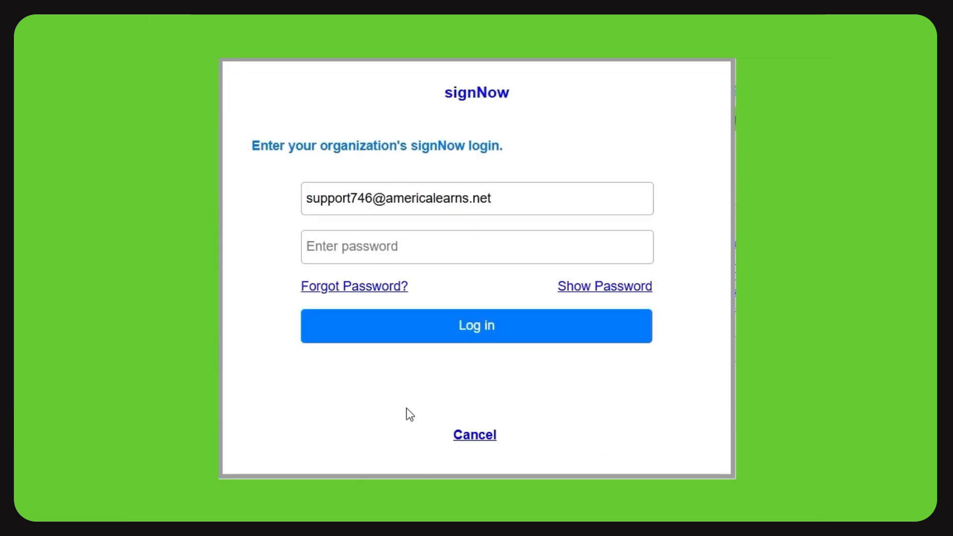
click(424, 236)
key(ctrl+v)
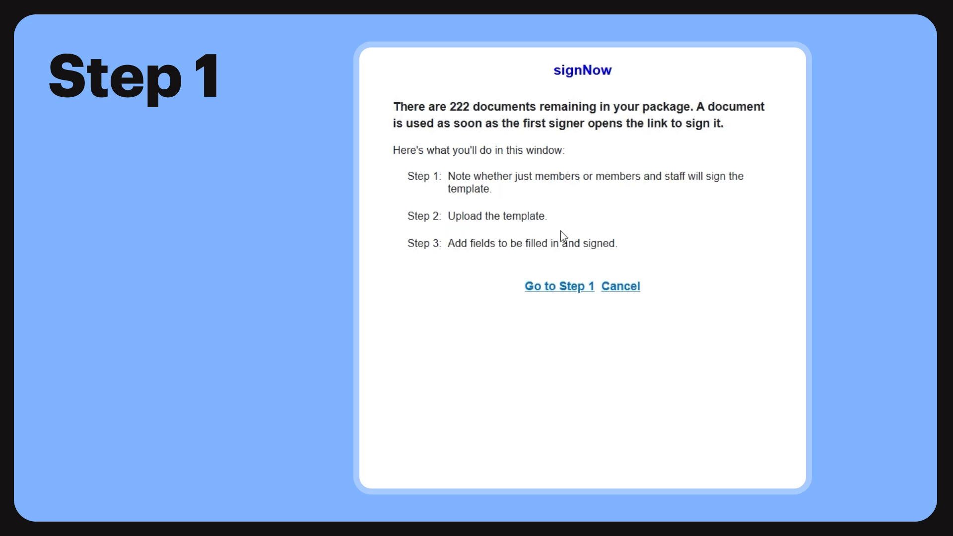
Set the template's signing order to Reporters, then Site Supervisors, and continue to the template upload step.
click(558, 287)
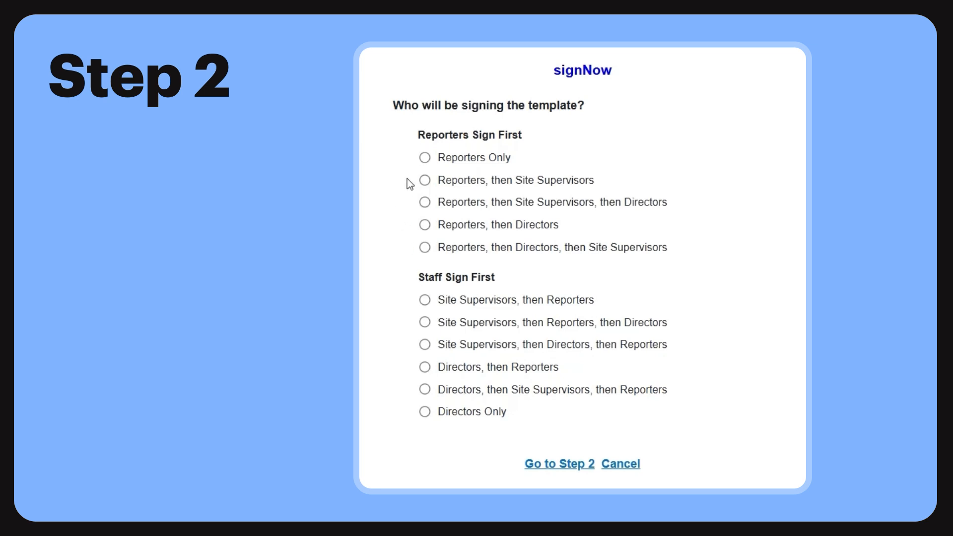
click(425, 180)
click(565, 466)
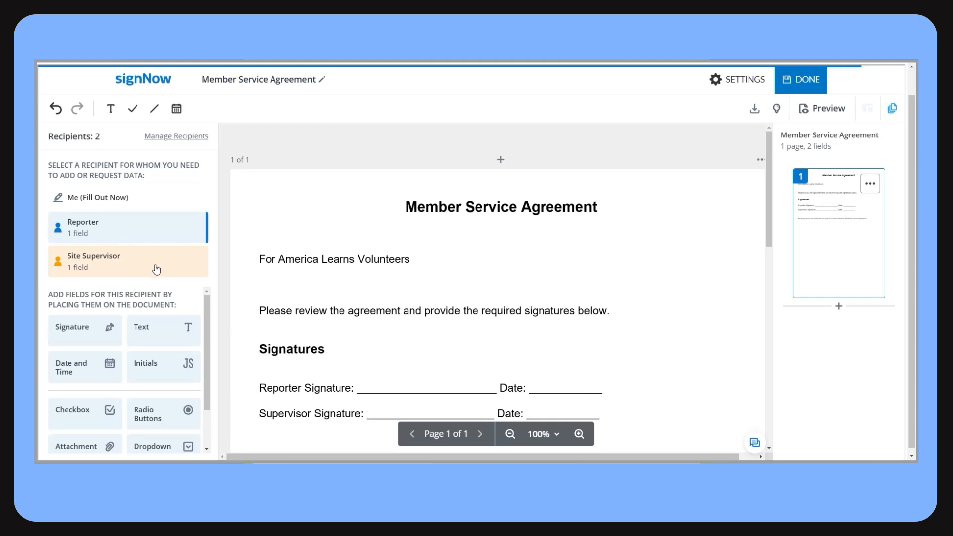
Place a required Reporter signature field on the agreement's Reporter Signature line and widen it to span the line.
scroll(449, 277, down, 1)
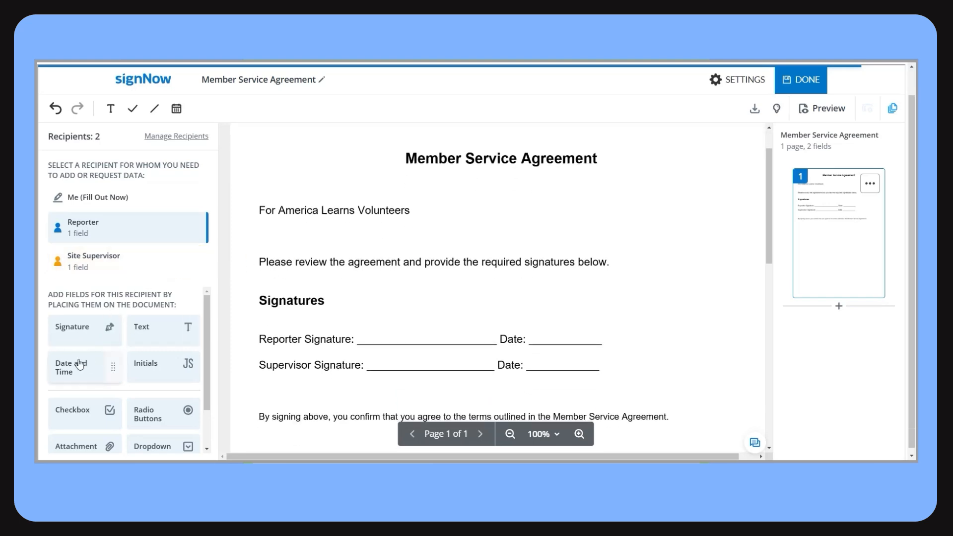
scroll(111, 398, down, 1)
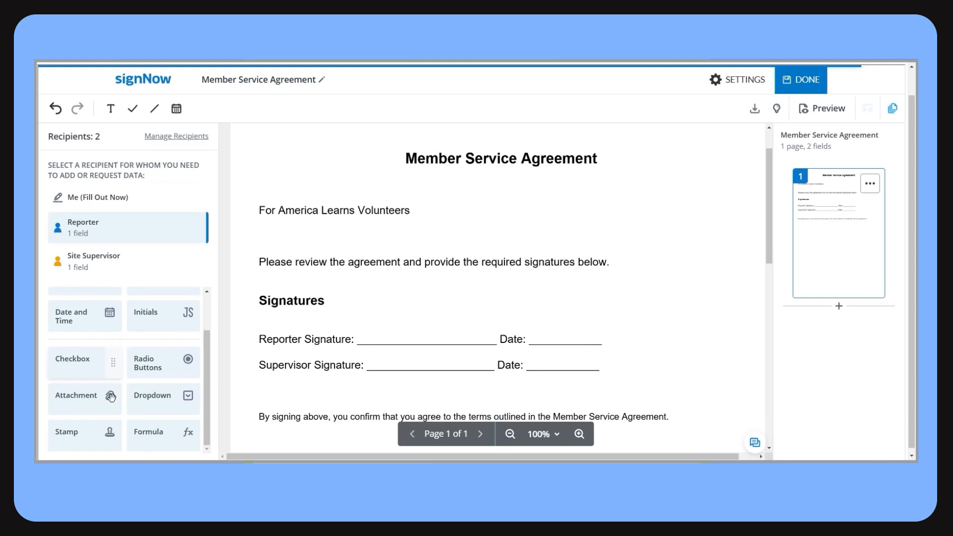
scroll(149, 400, up, 1)
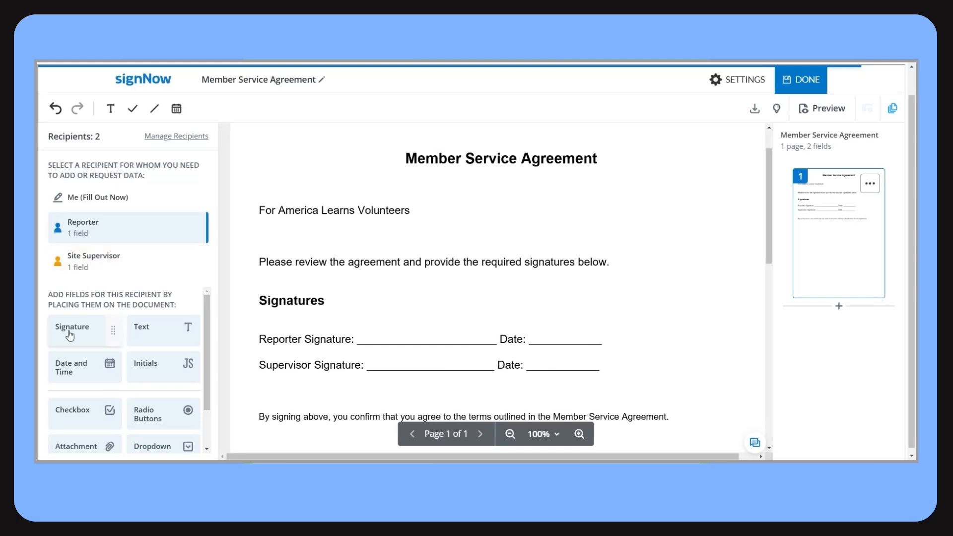
mouse_move(70, 335)
mouse_down()
mouse_move(386, 327)
mouse_move(358, 344)
mouse_up()
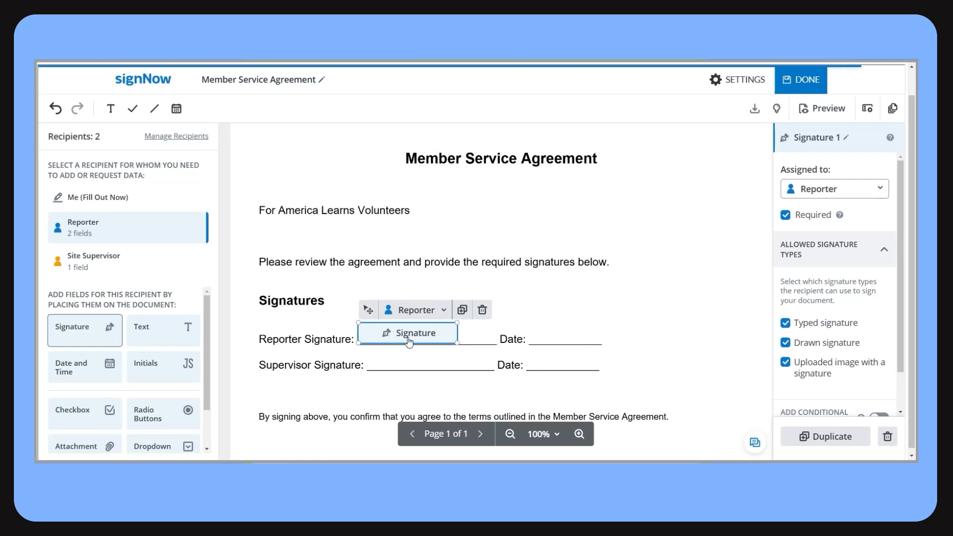
drag(457, 343, 495, 345)
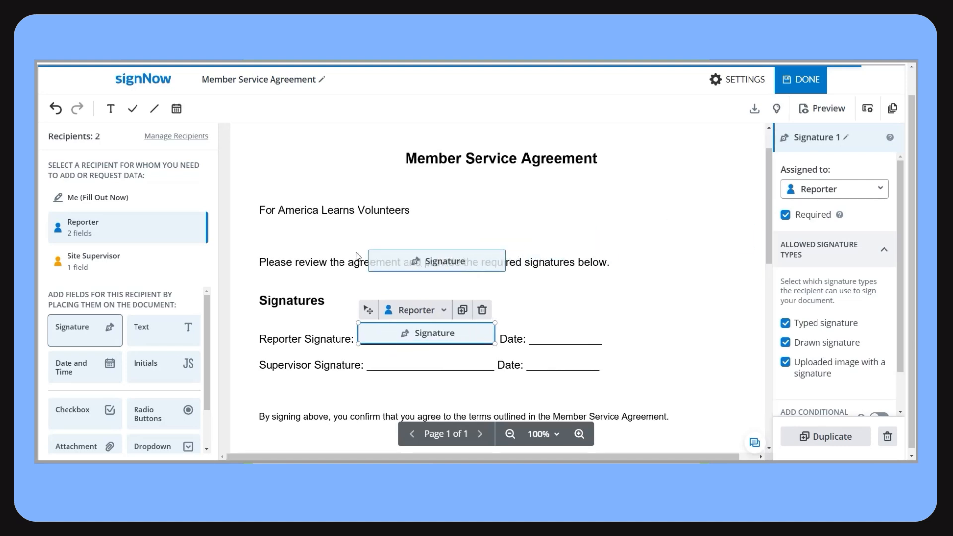
click(784, 216)
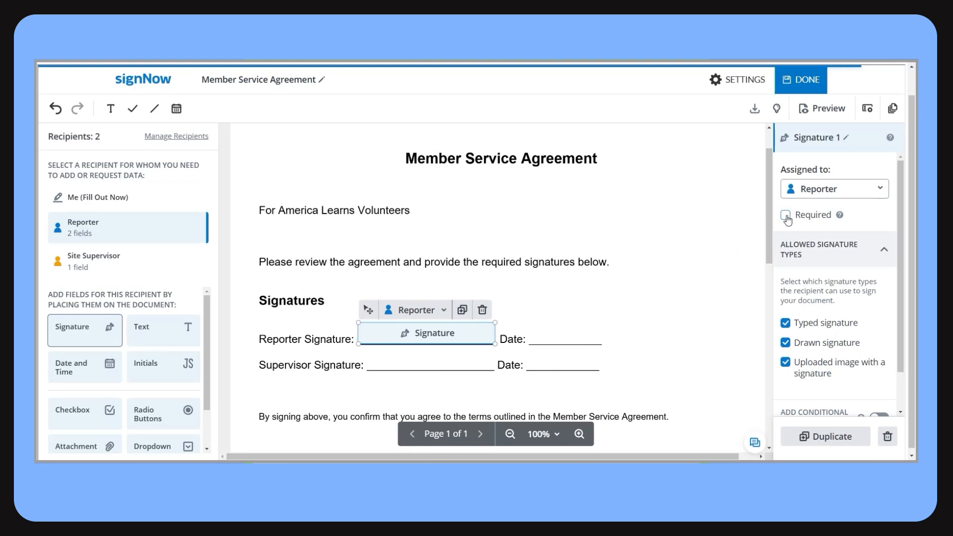
click(786, 217)
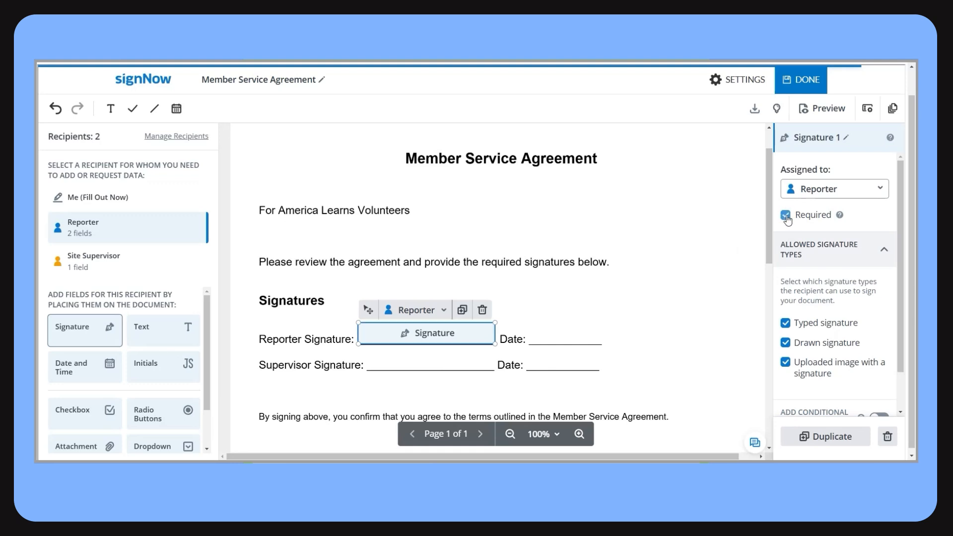
Place a required Site Supervisor signature field on the agreement's Supervisor Signature line, align it with the line and finish the template.
click(69, 274)
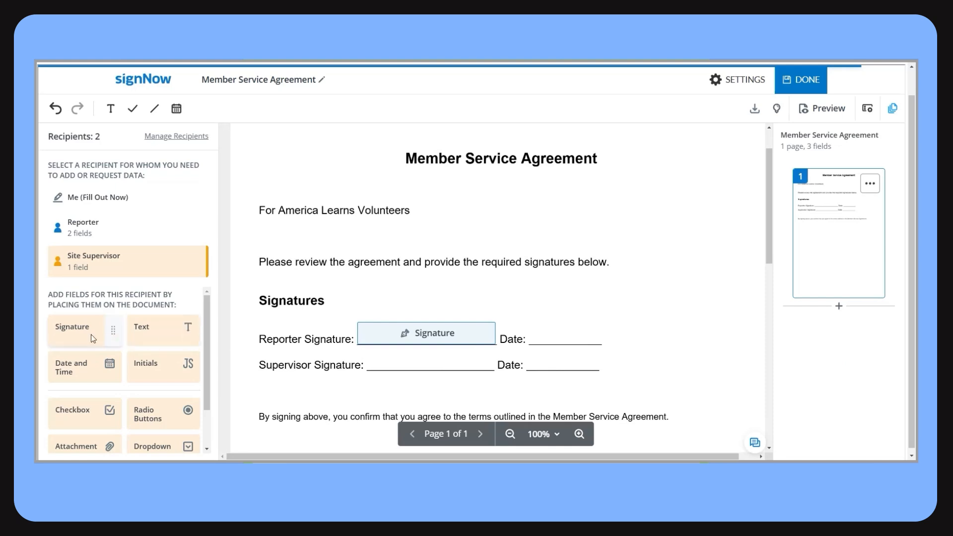
mouse_move(92, 339)
mouse_down()
mouse_move(361, 348)
mouse_move(373, 368)
mouse_up()
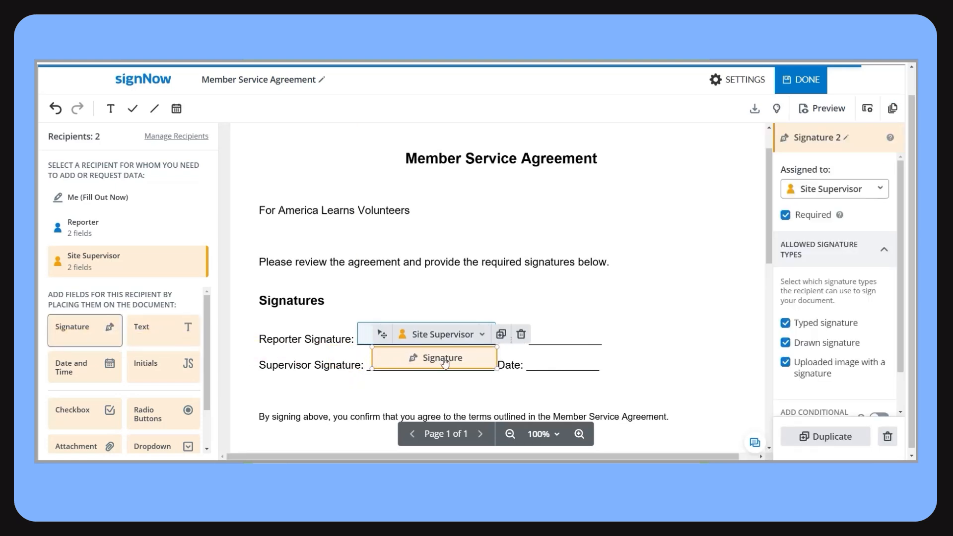
drag(445, 363, 438, 367)
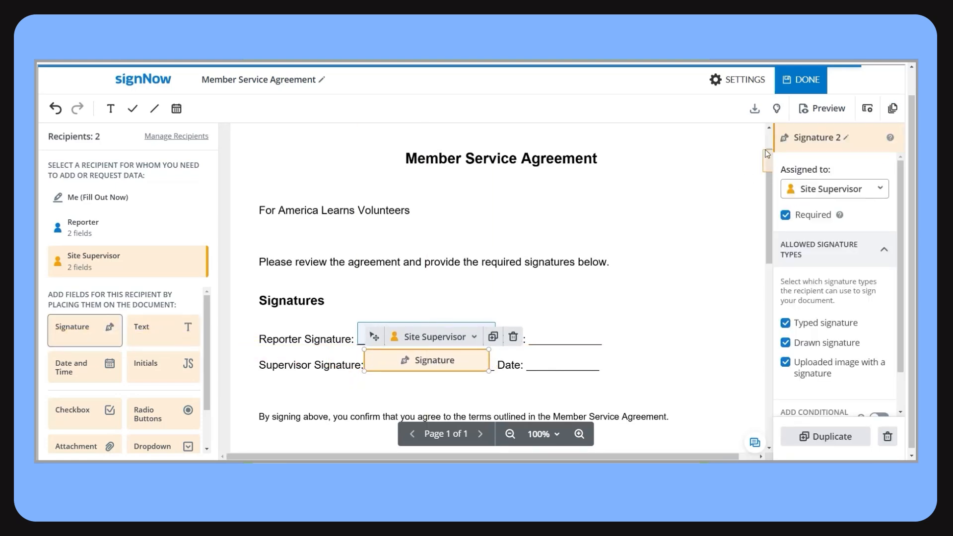
click(808, 85)
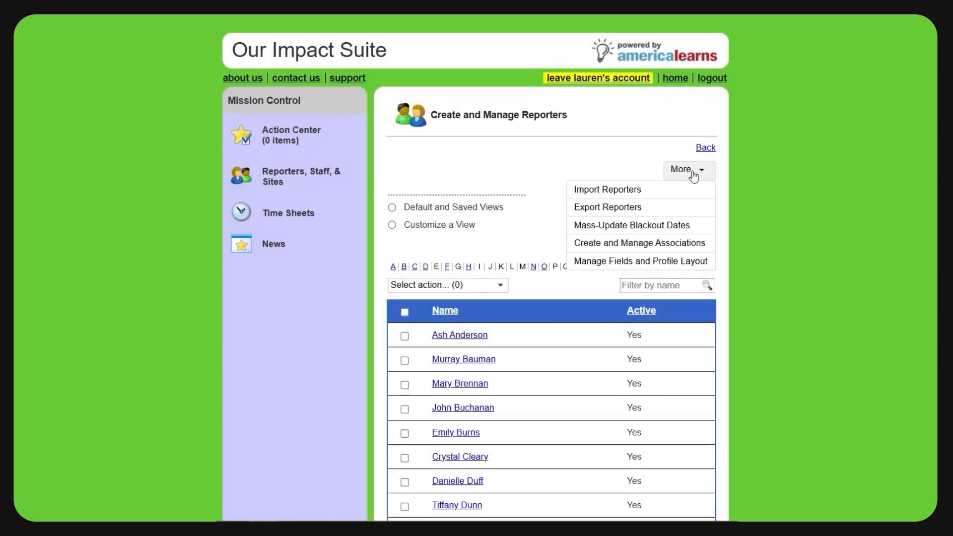
Start a new reporter profile field in the profile layout and name it Member Service Agreement (Custom).
click(626, 260)
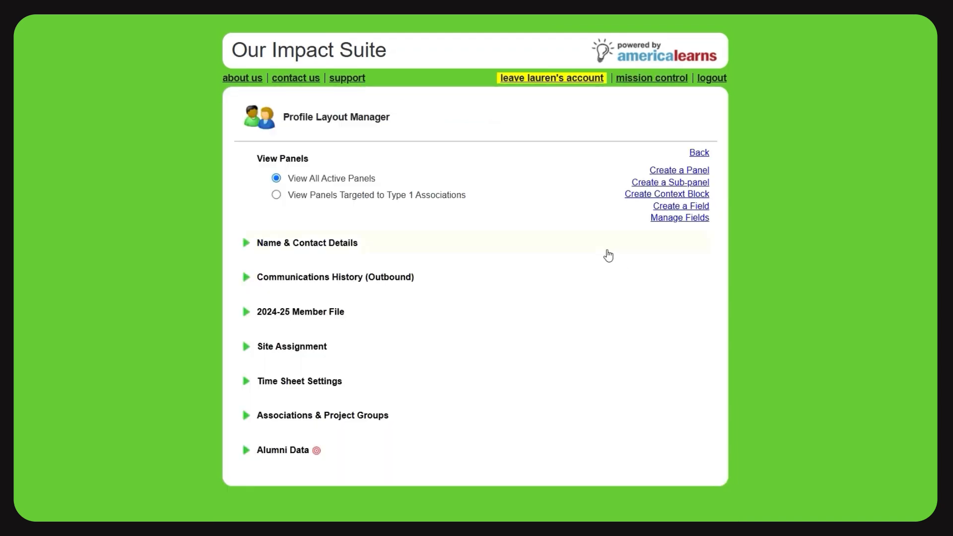
click(674, 207)
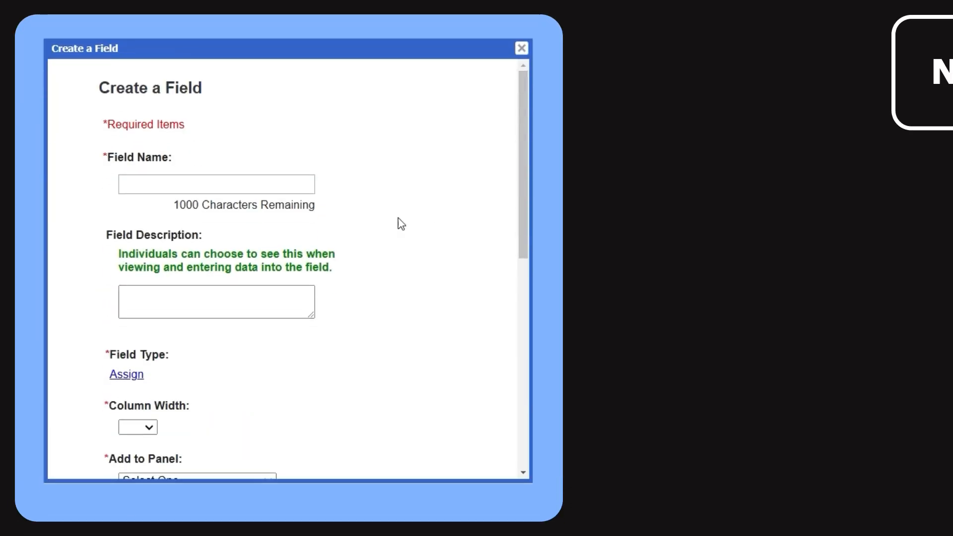
click(201, 181)
click(233, 215)
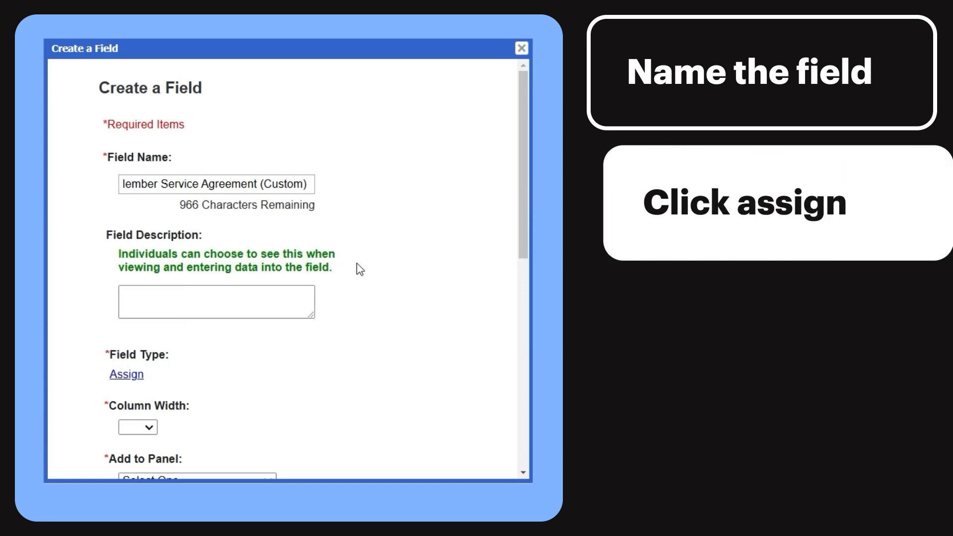
Assign Document Signing as the new field's type and apply it.
click(126, 374)
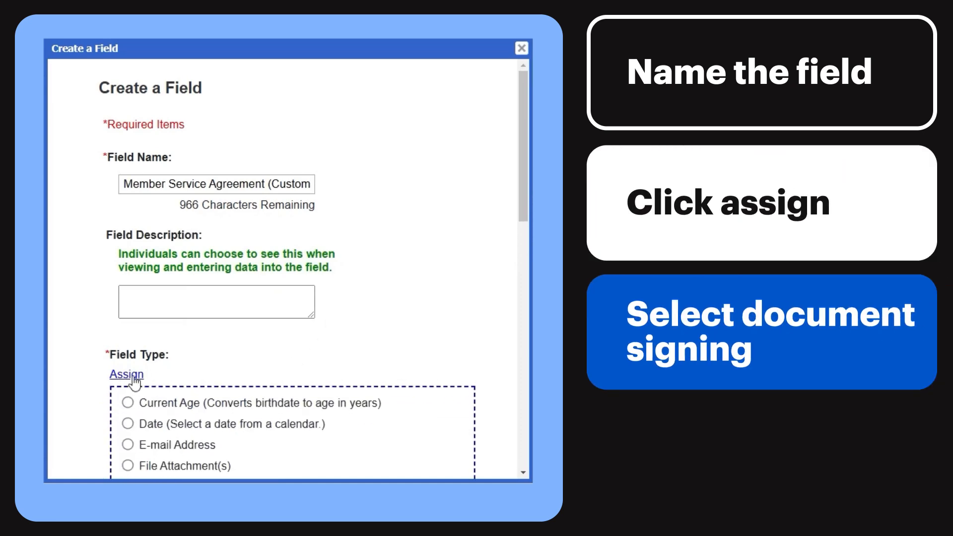
scroll(231, 298, down, 5)
scroll(231, 298, down, 1)
click(128, 214)
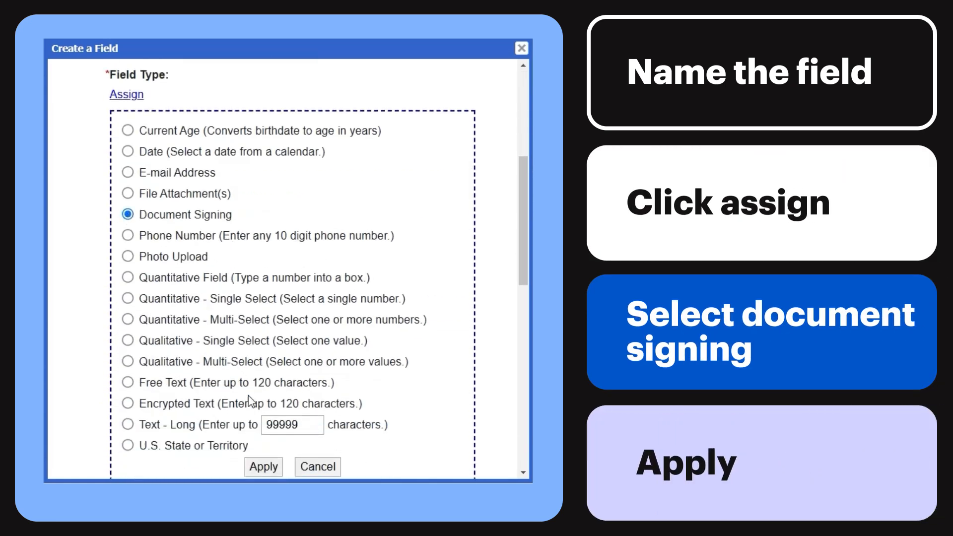
click(263, 467)
Configure the field with a unique template for each reporter, signed-link text Member Service Agreement (Custom) and column width 1.
scroll(273, 218, down, 3)
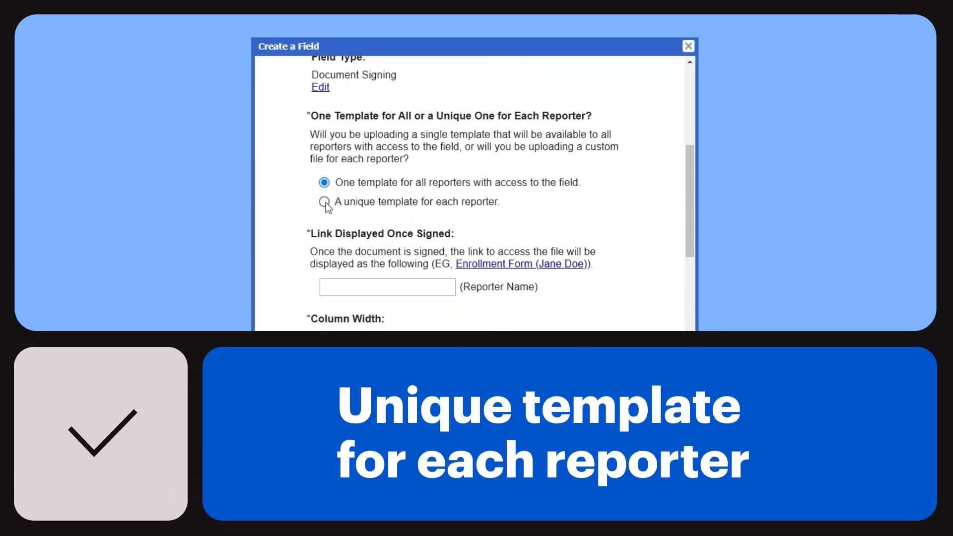
click(325, 202)
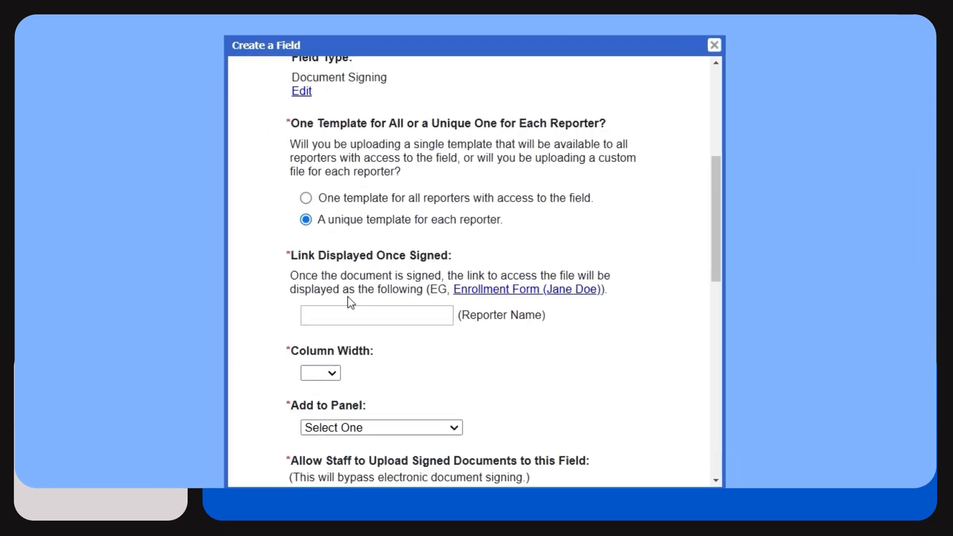
click(336, 319)
text(Service Agreement (Custom))
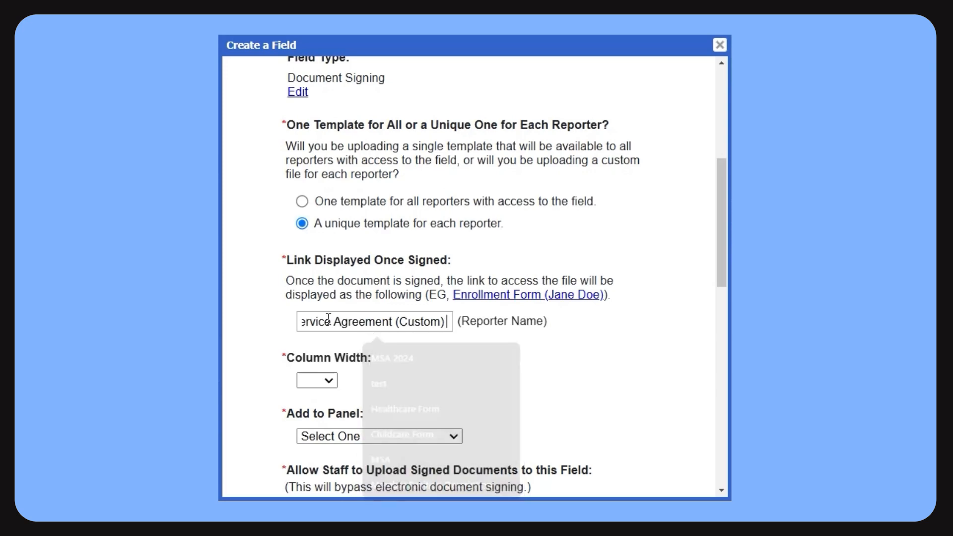
click(328, 380)
click(311, 411)
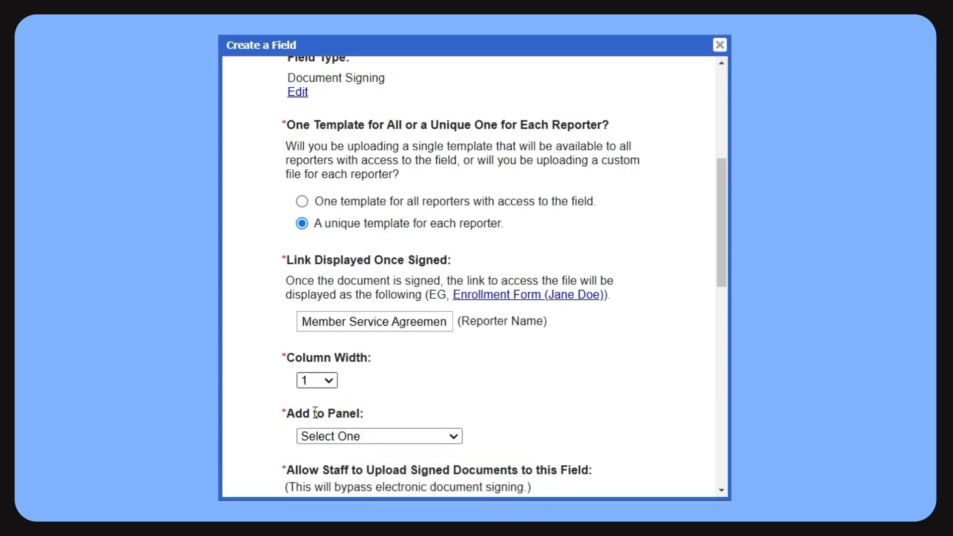
Add the field to the Member Bio sub-panel of Name & Contact Details, disallow staff uploads of signed documents, and create it.
scroll(481, 393, down, 4)
click(381, 216)
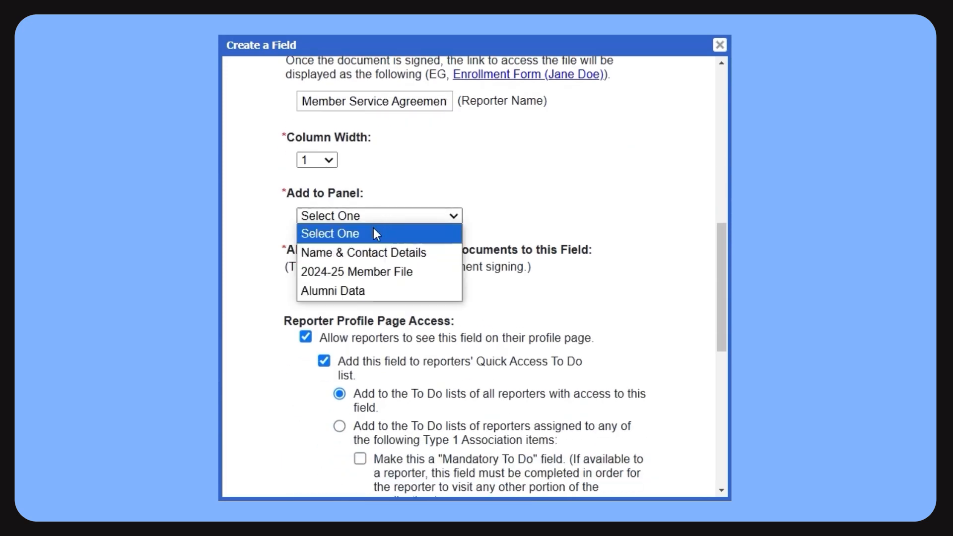
click(361, 251)
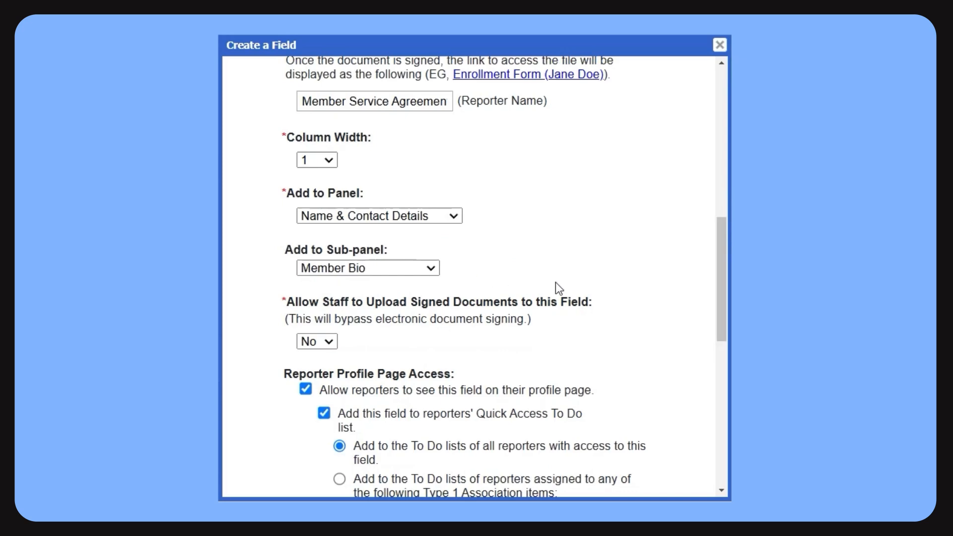
drag(721, 249, 708, 417)
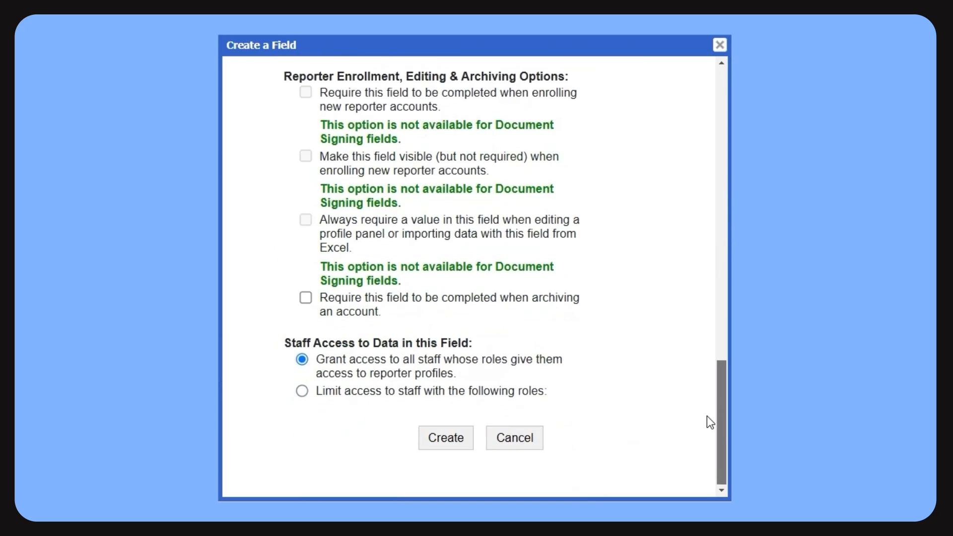
click(439, 438)
Start the first template upload for Member Service Agreement (Custom) and set its signing order to Reporters, then Site Supervisors.
scroll(334, 256, down, 2)
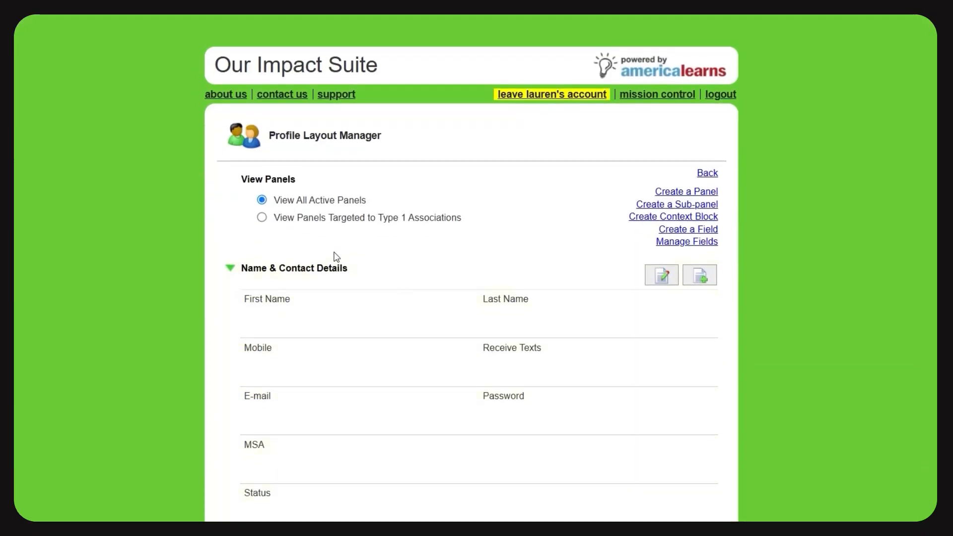
scroll(349, 209, down, 10)
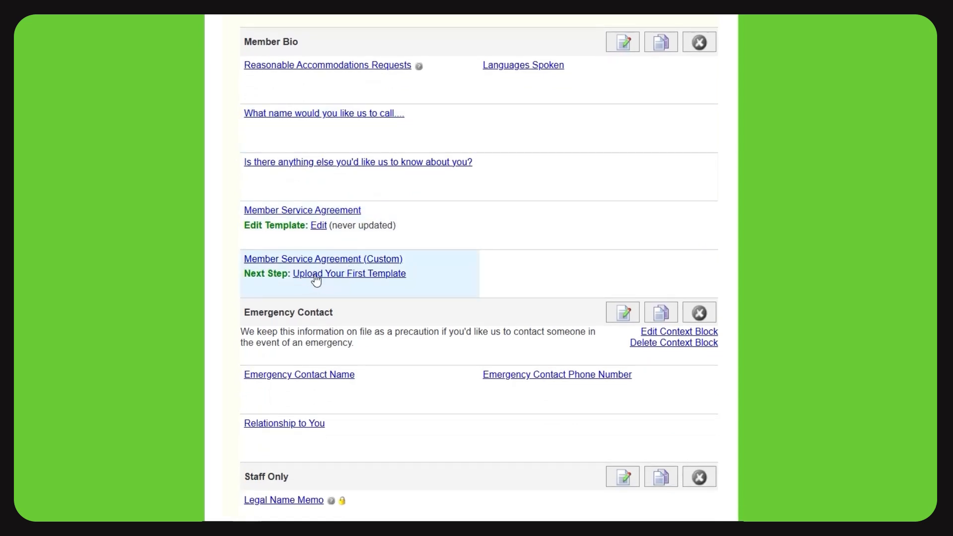
click(315, 275)
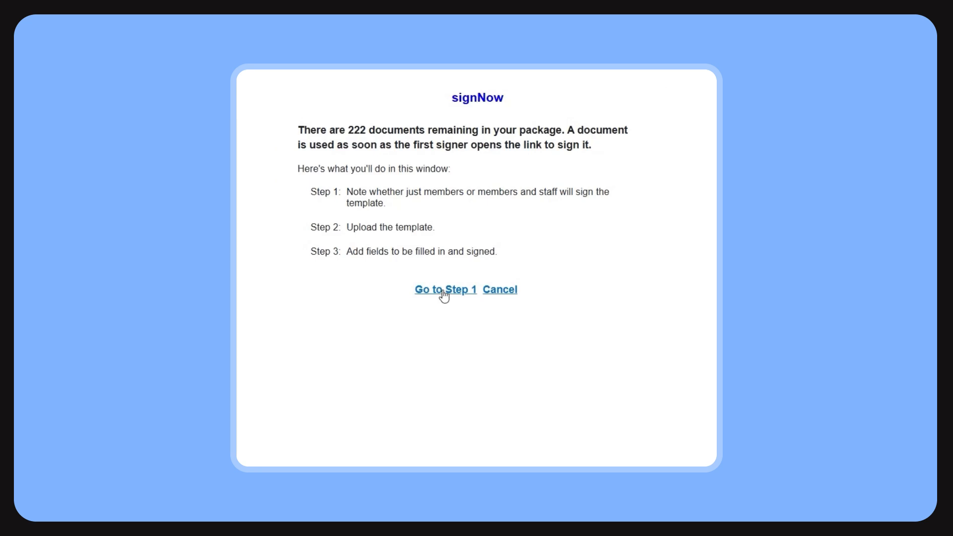
click(444, 292)
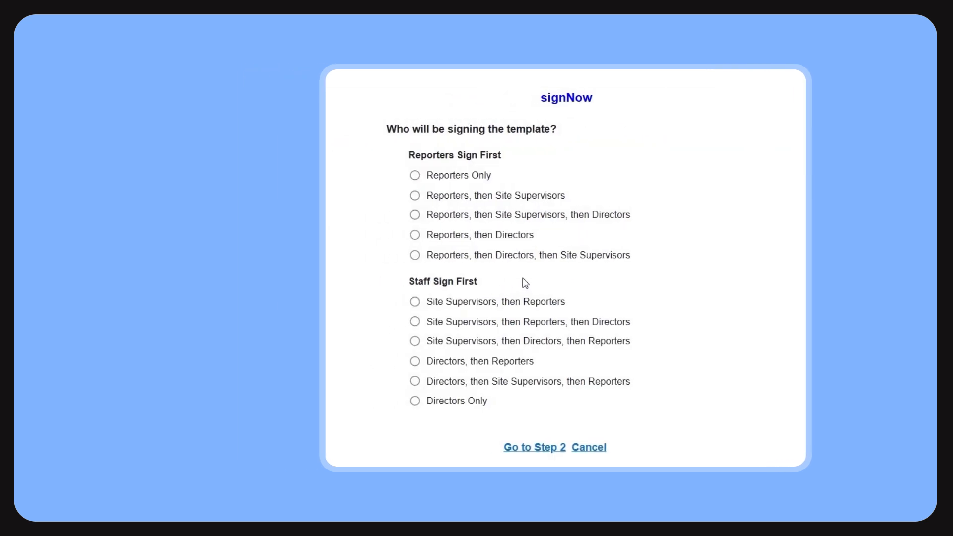
click(416, 195)
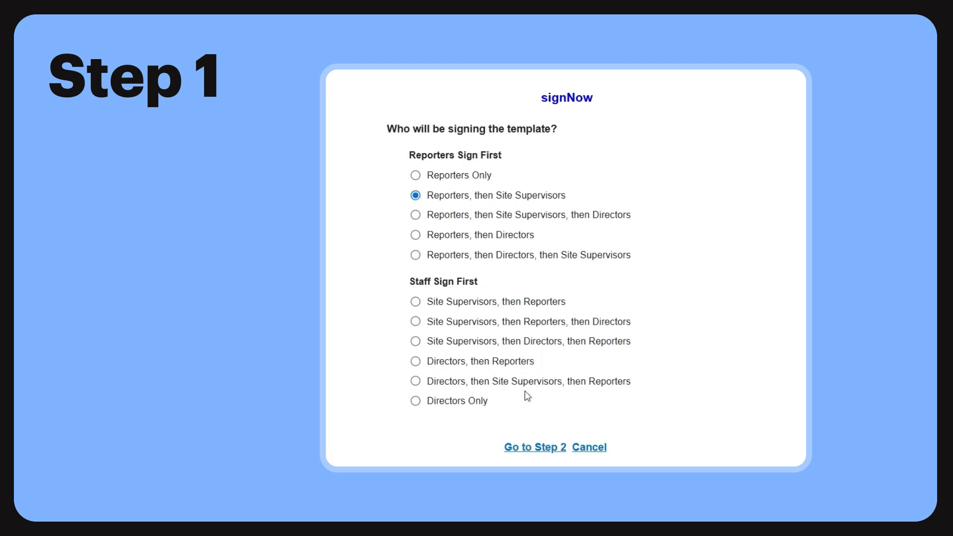
click(527, 448)
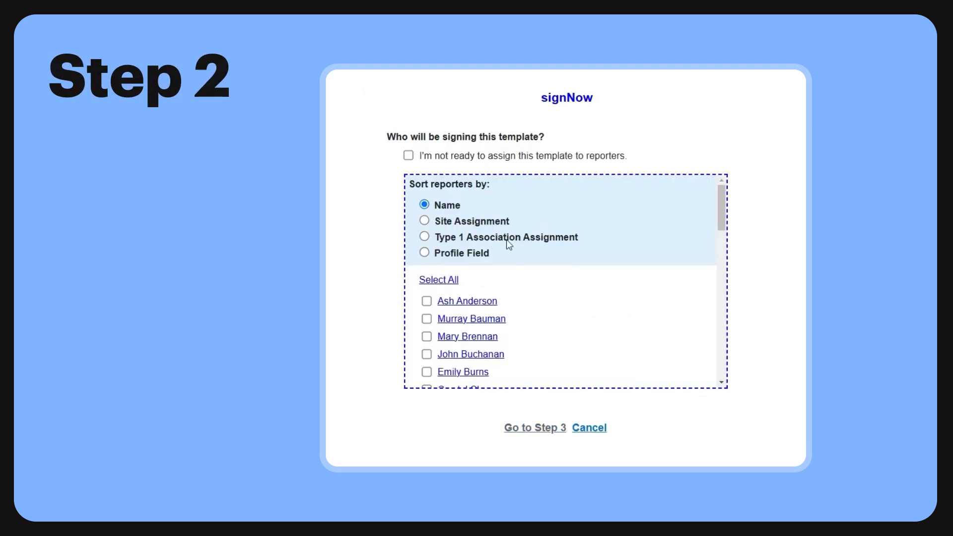
Assign the template to the first listed reporter, upload that member's agreement PDF and name it with their first name plus MSA.
click(426, 300)
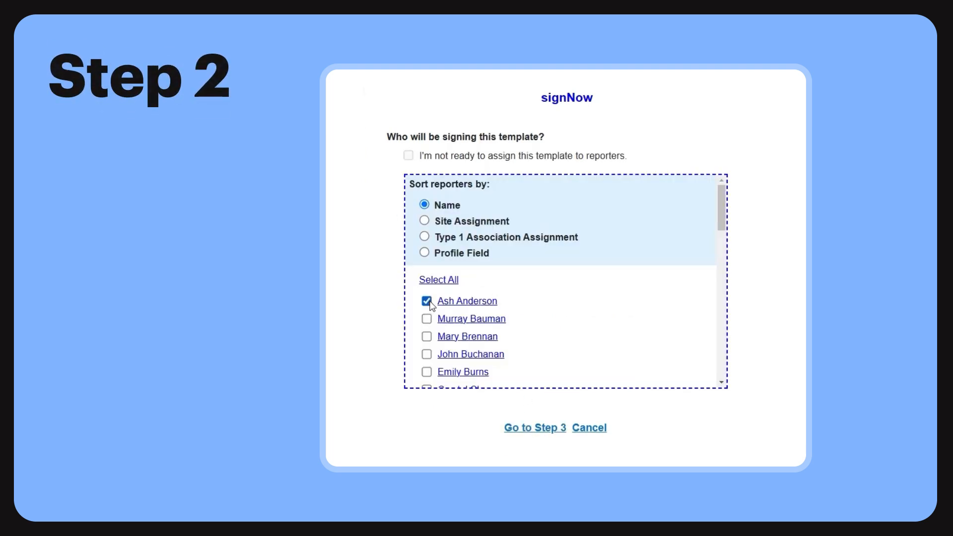
click(542, 437)
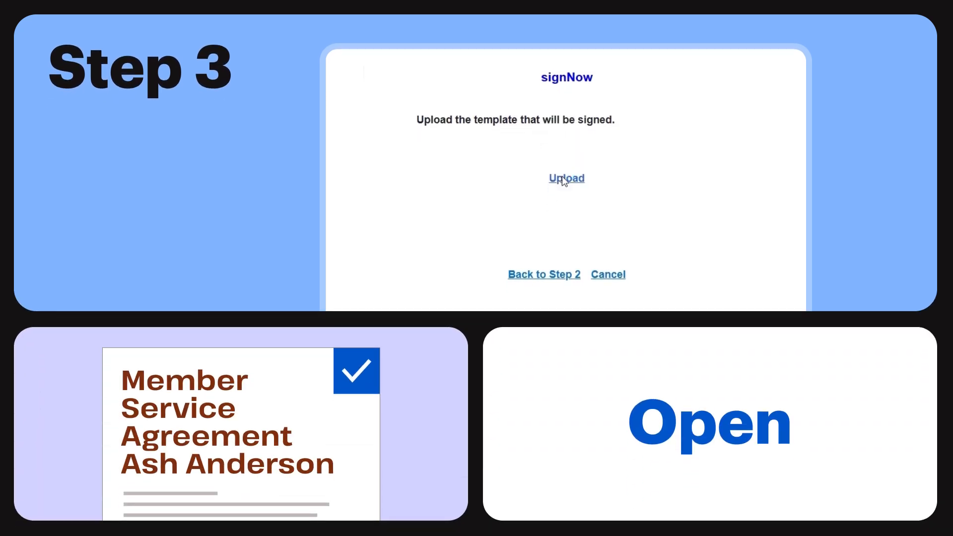
click(565, 178)
click(515, 248)
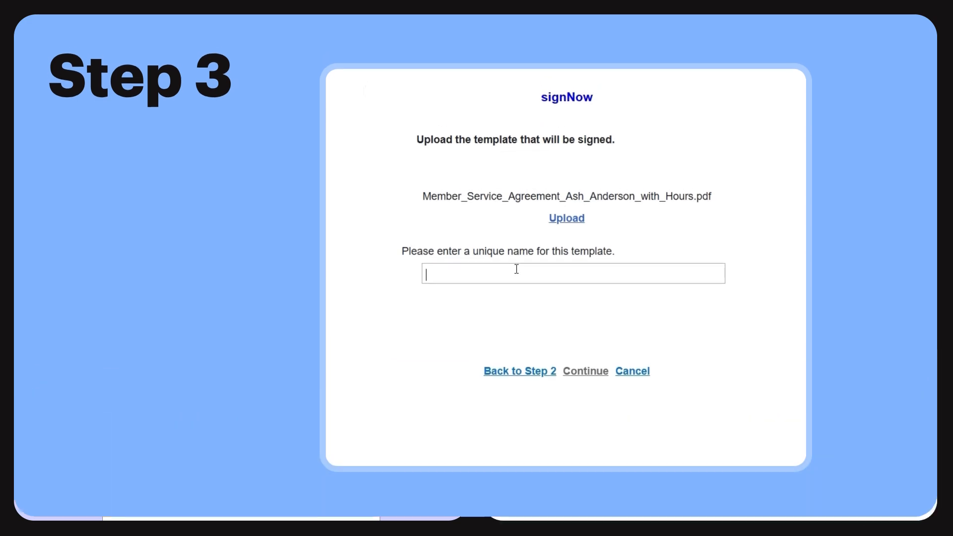
text(Ash MSA)
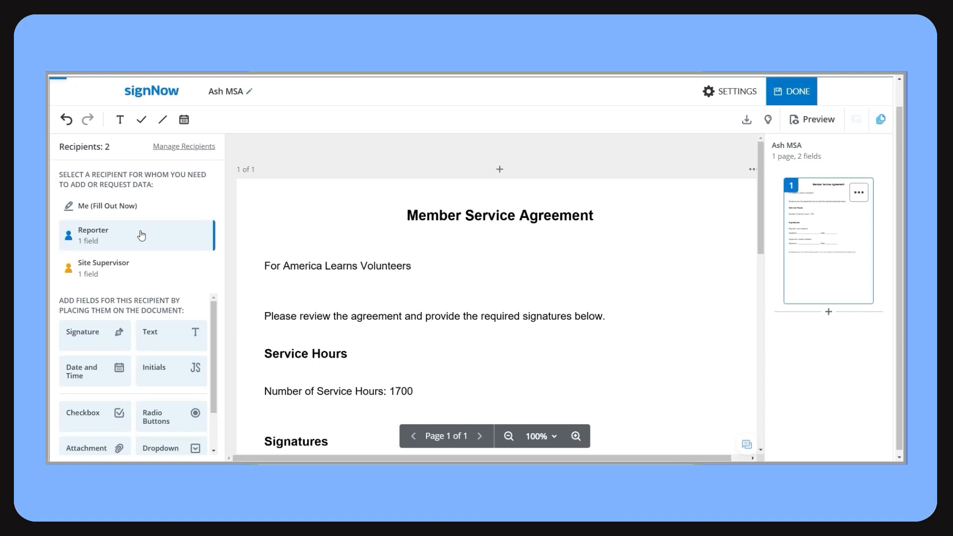
Place Reporter and Site Supervisor signature fields on their respective signature lines in the first member's custom agreement and finish the template.
mouse_move(86, 331)
mouse_down()
mouse_move(397, 301)
mouse_move(339, 353)
mouse_move(327, 349)
mouse_up()
click(94, 268)
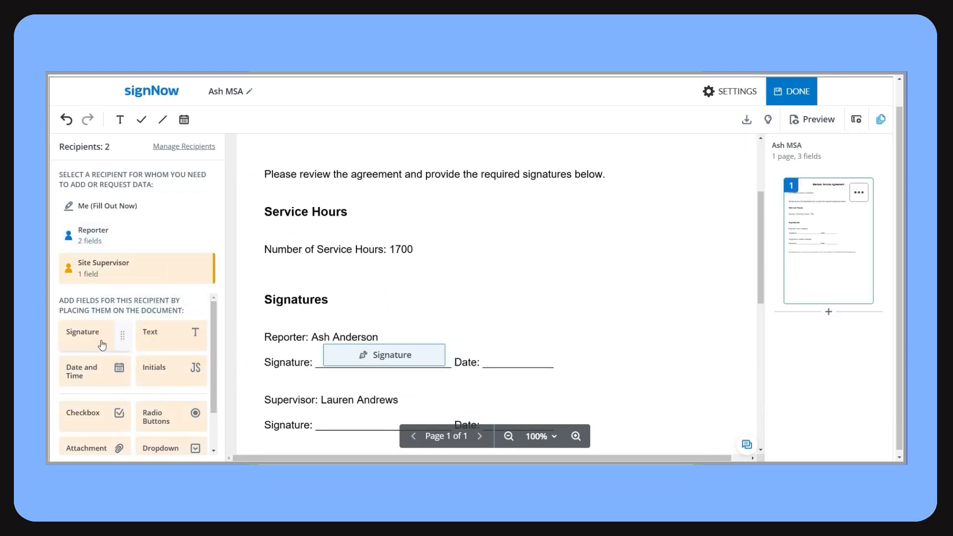
mouse_move(84, 331)
mouse_down()
mouse_move(94, 343)
mouse_move(379, 418)
mouse_up()
click(803, 101)
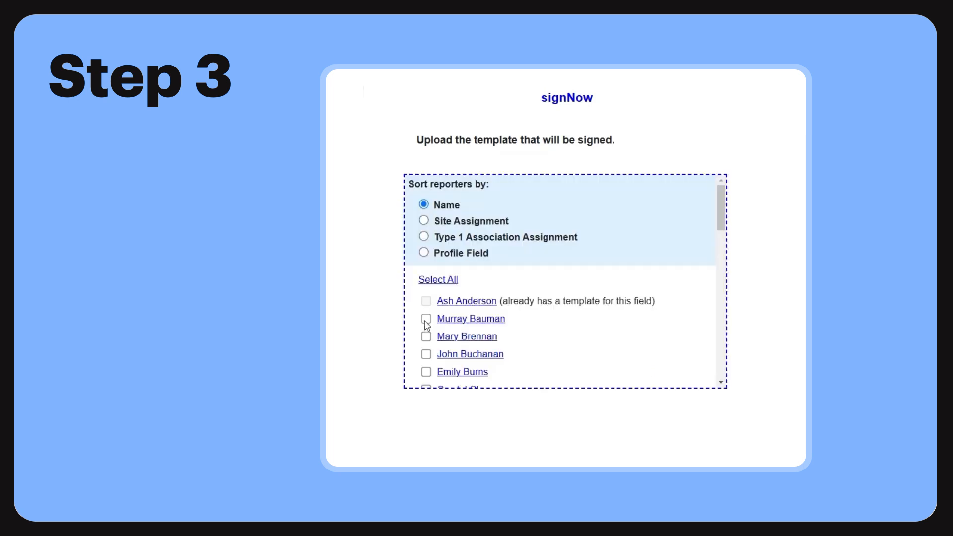
Assign a template to the second listed reporter and place a Reporter signature field on the reporter's signature line in their agreement.
click(425, 318)
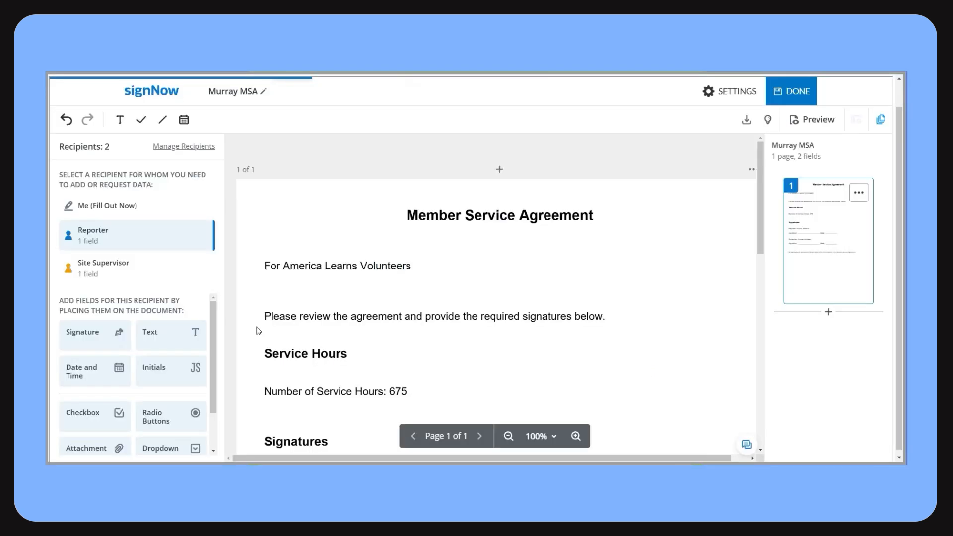
scroll(258, 330, down, 3)
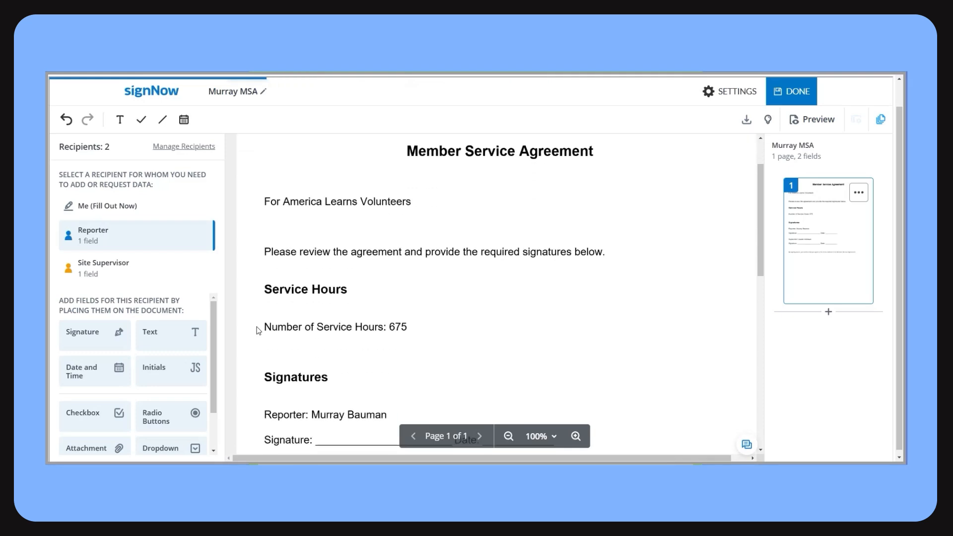
drag(83, 331, 307, 353)
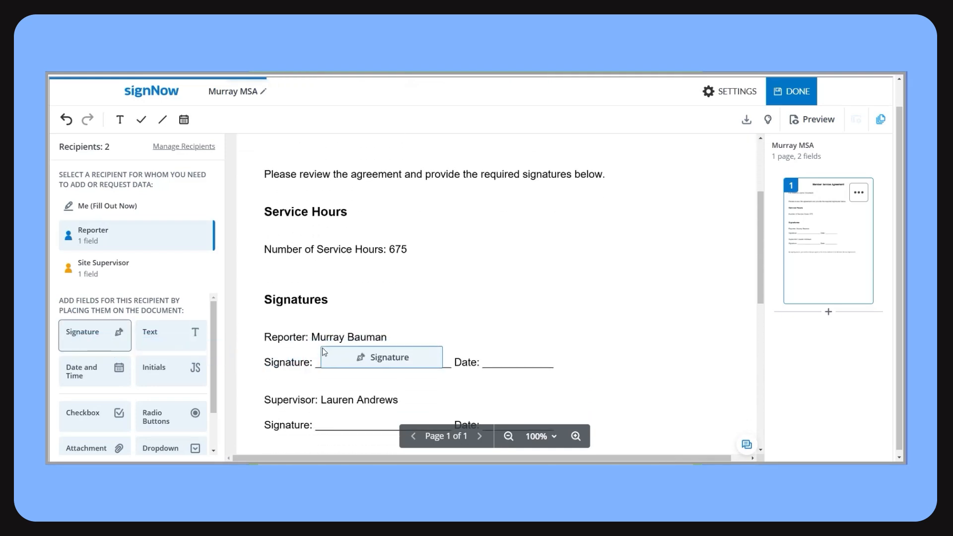
click(324, 352)
Place a Site Supervisor signature field on the supervisor's signature line of the second member's agreement and finish the template.
click(130, 277)
click(119, 335)
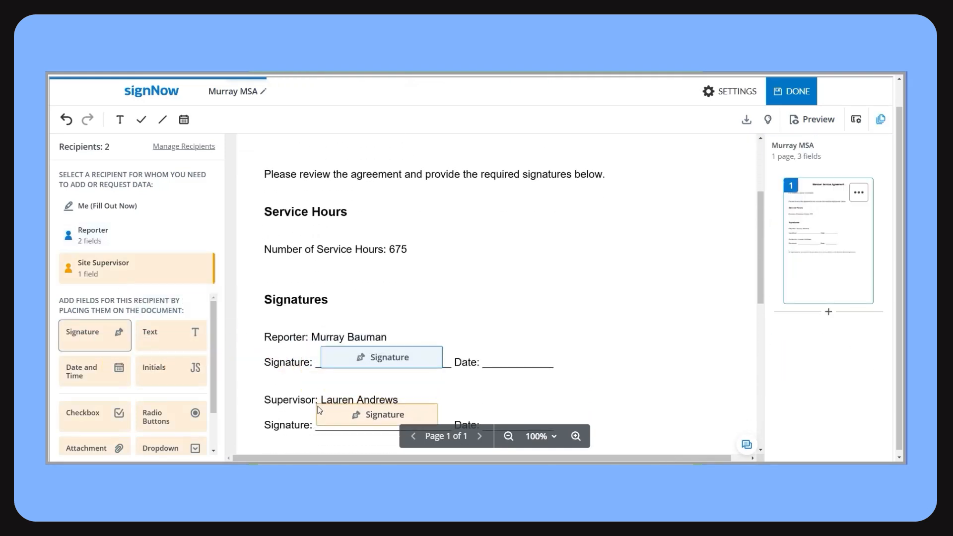
click(325, 412)
scroll(377, 397, down, 1)
click(790, 90)
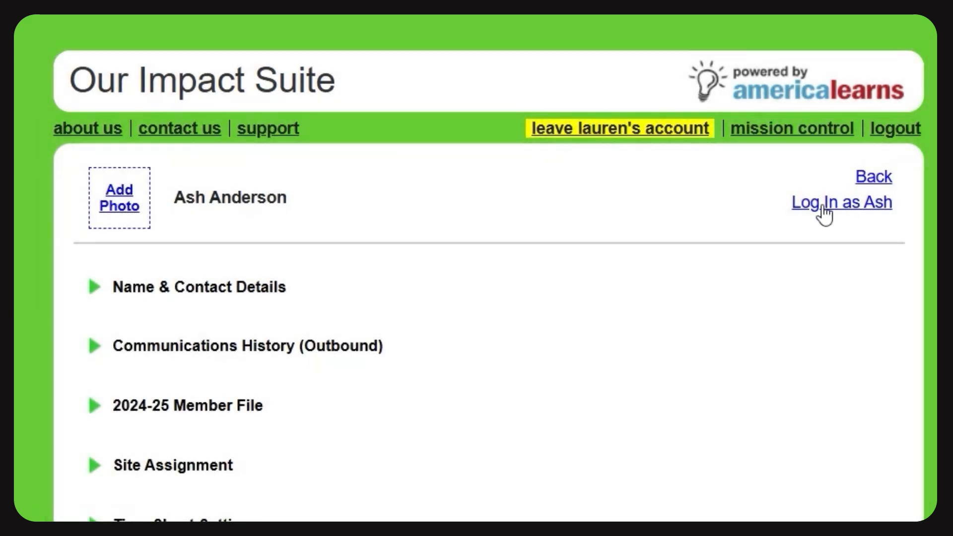
Log in as the first member from their profile and open their own profile page with its To Dos.
click(822, 205)
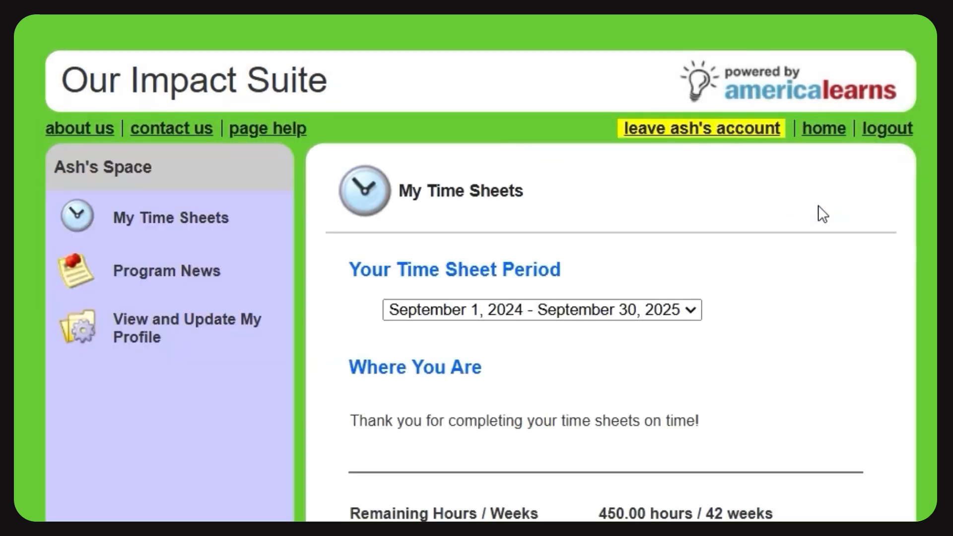
click(122, 327)
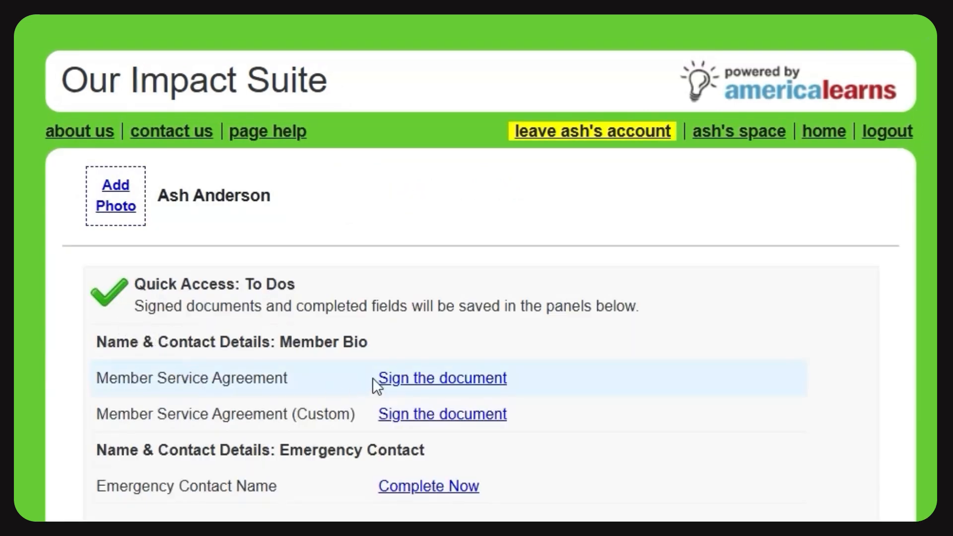
Sign the Reporter Signature field of the shared Member Service Agreement with the member's first name as a typed signature and finish the document.
click(434, 379)
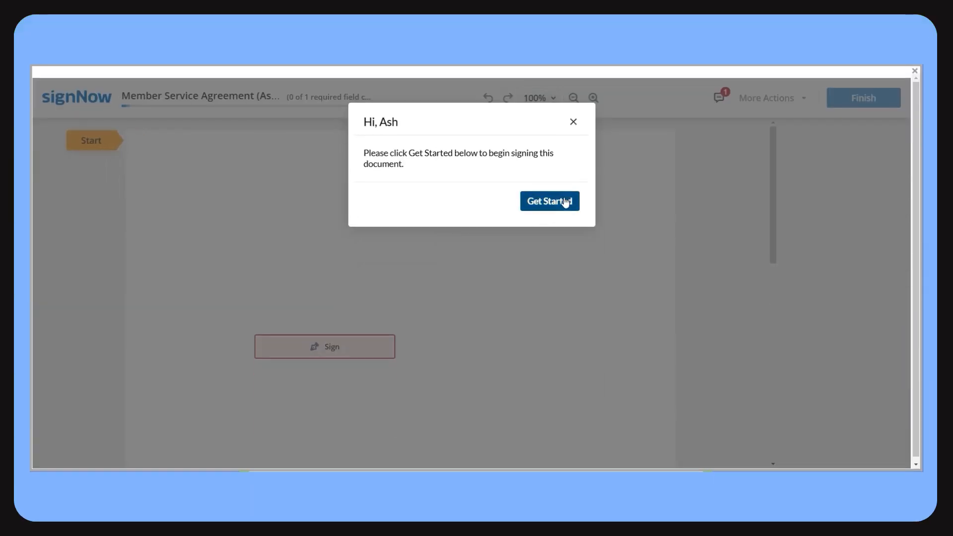
click(561, 203)
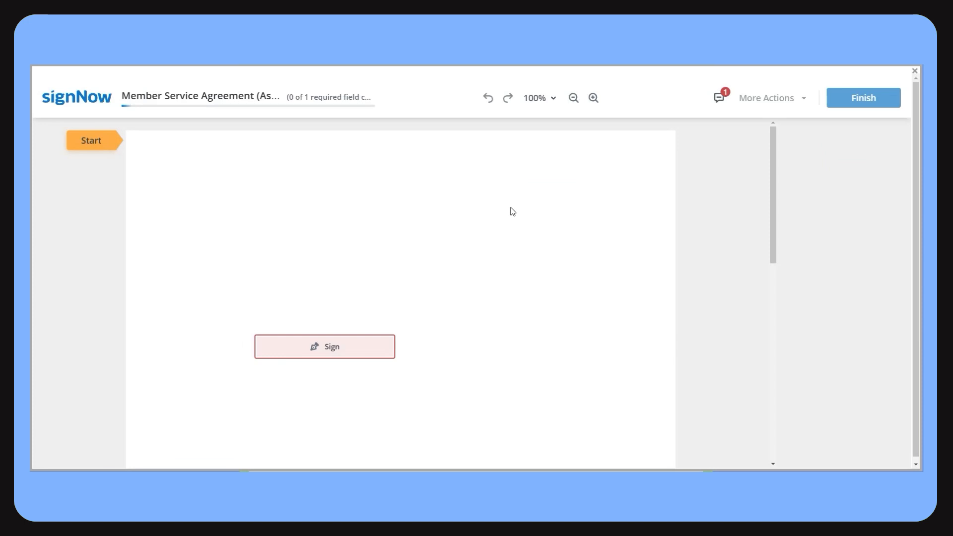
click(93, 144)
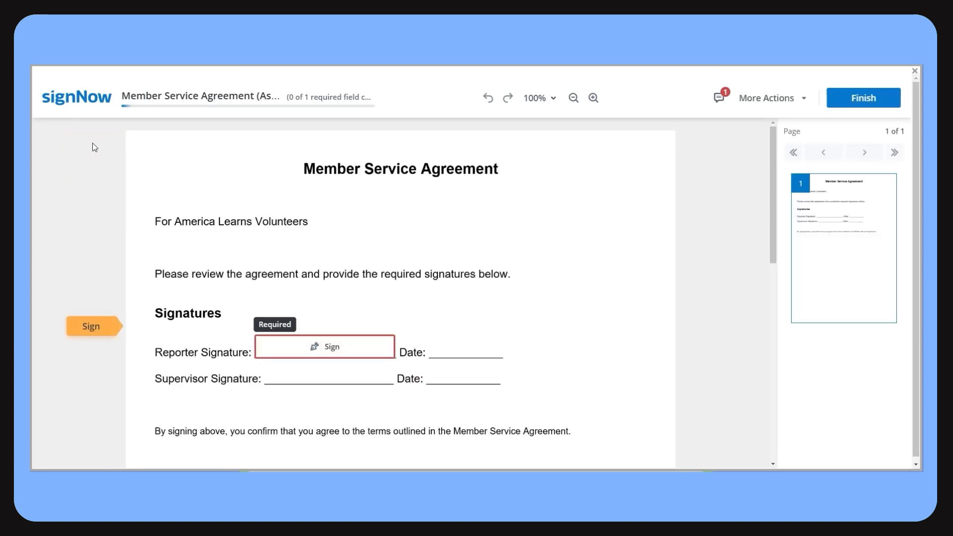
click(320, 346)
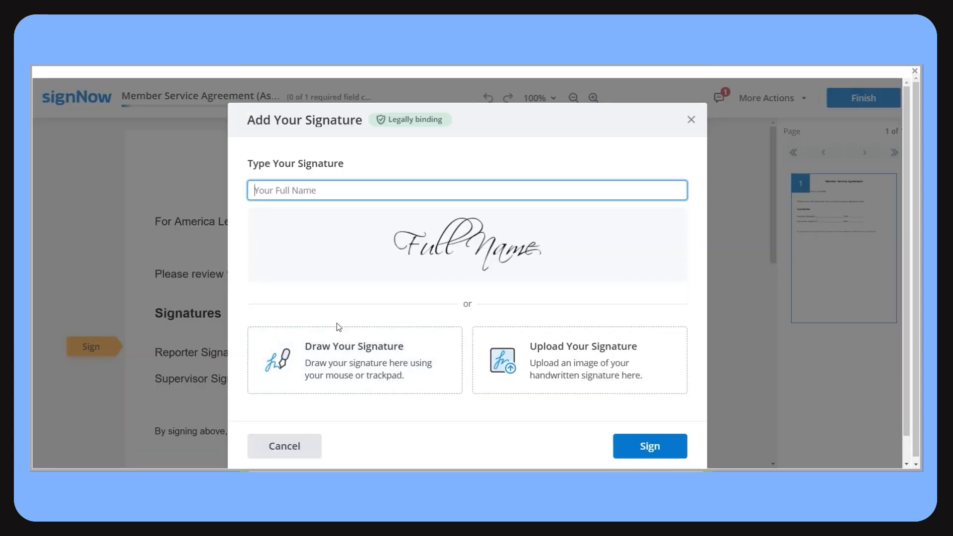
text(Ash)
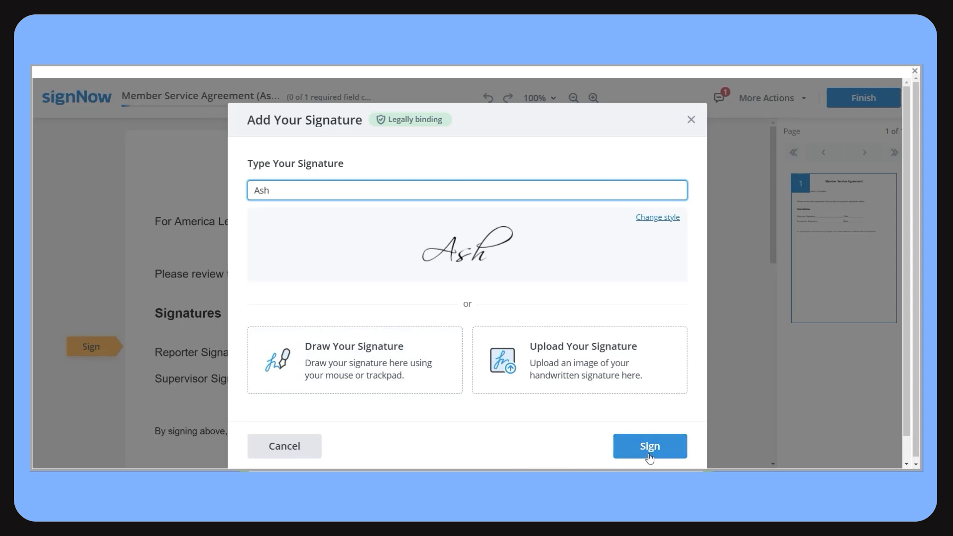
click(649, 446)
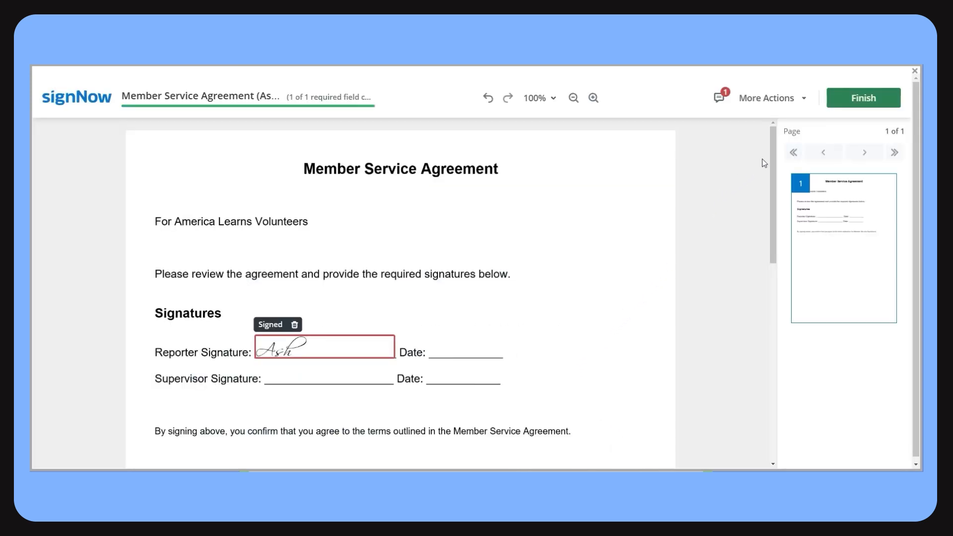
click(855, 102)
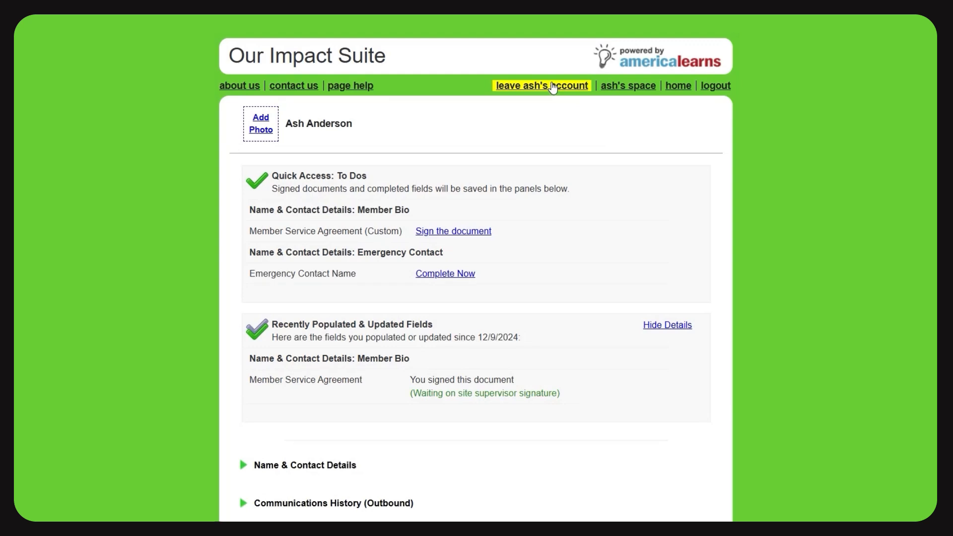
Leave the member's account and open the member's pending Member Service Agreement for signing from the staff Action Center.
click(553, 87)
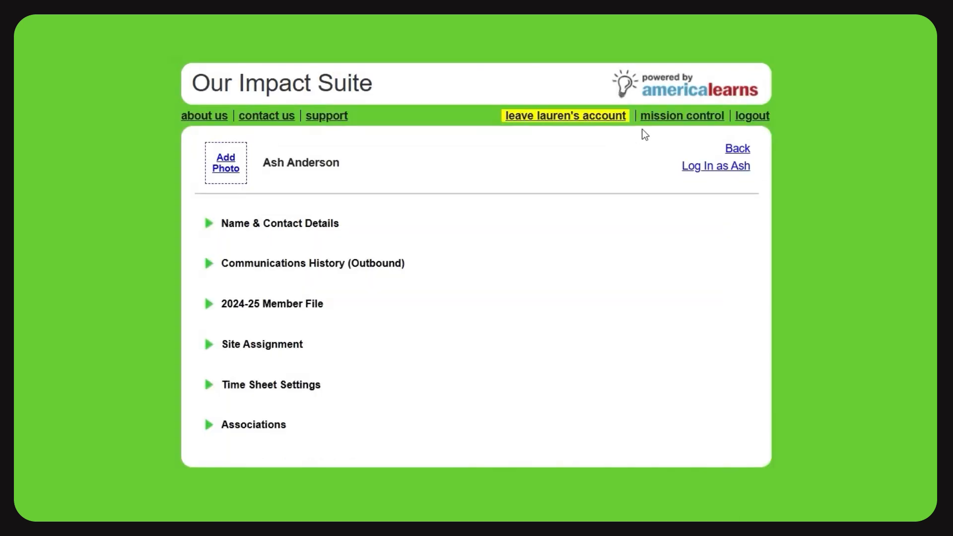
click(684, 115)
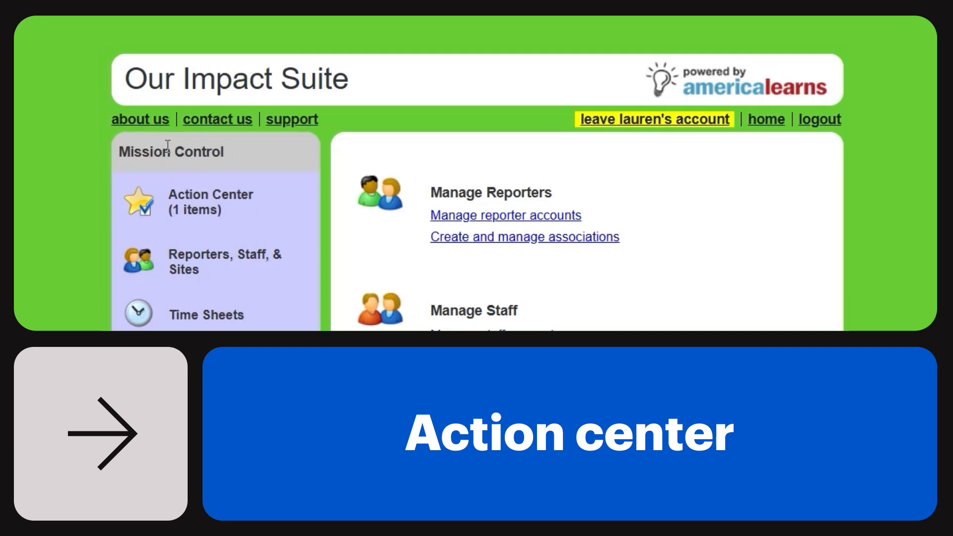
click(192, 198)
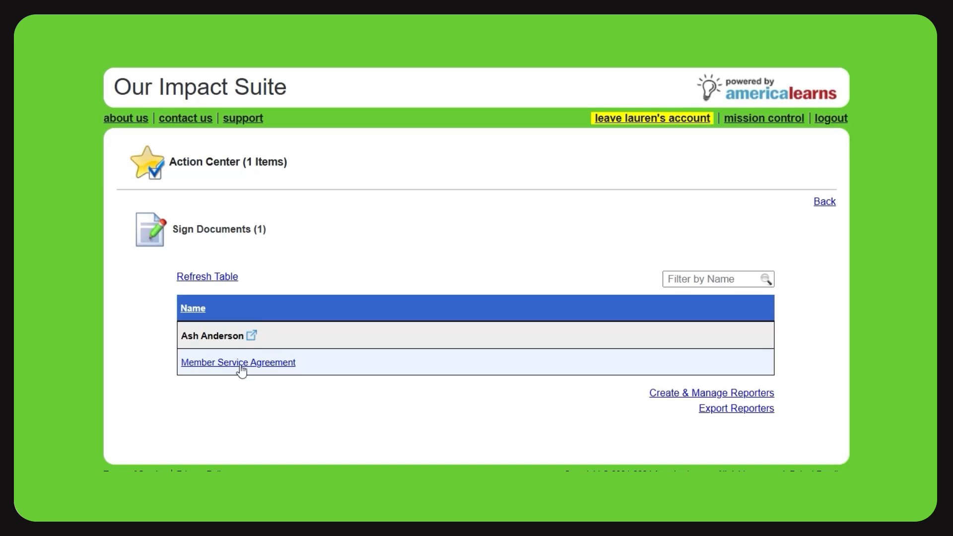
click(241, 370)
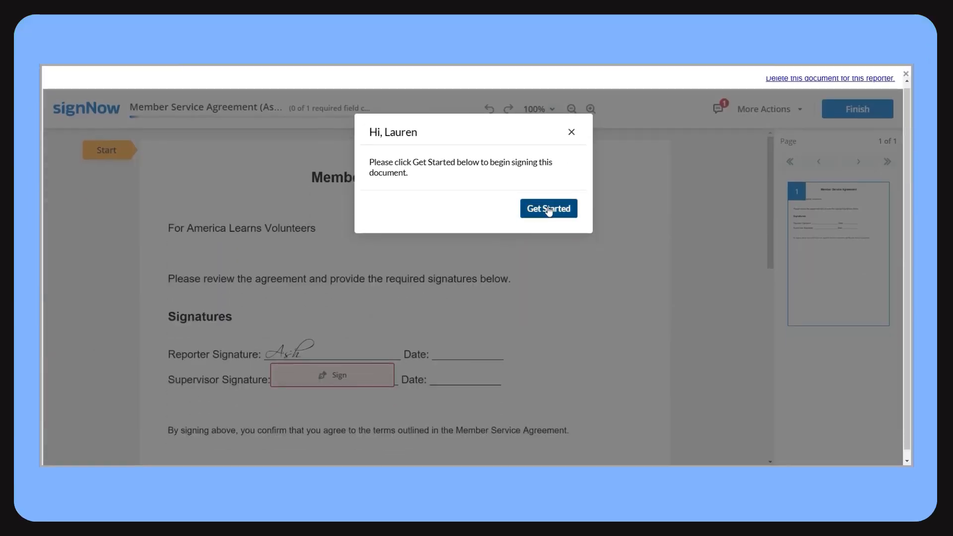
Sign the Supervisor Signature field with the typed signature "Supervisor" and finish the document.
click(548, 208)
click(110, 156)
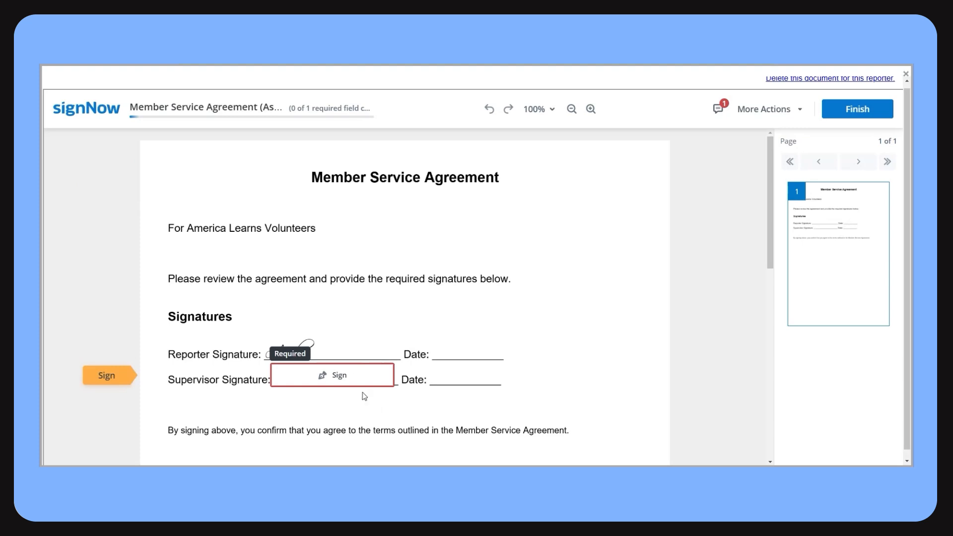
click(325, 382)
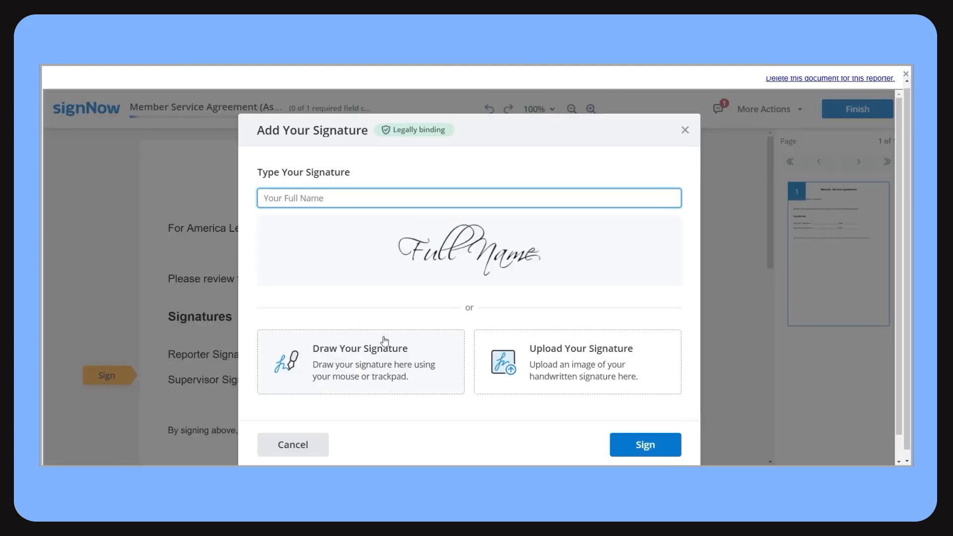
text(Supervisor)
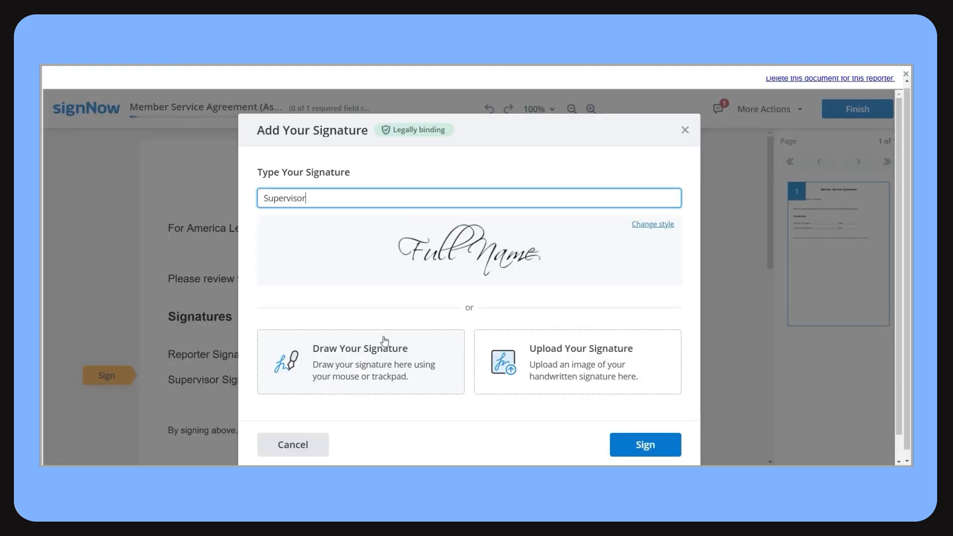
click(643, 447)
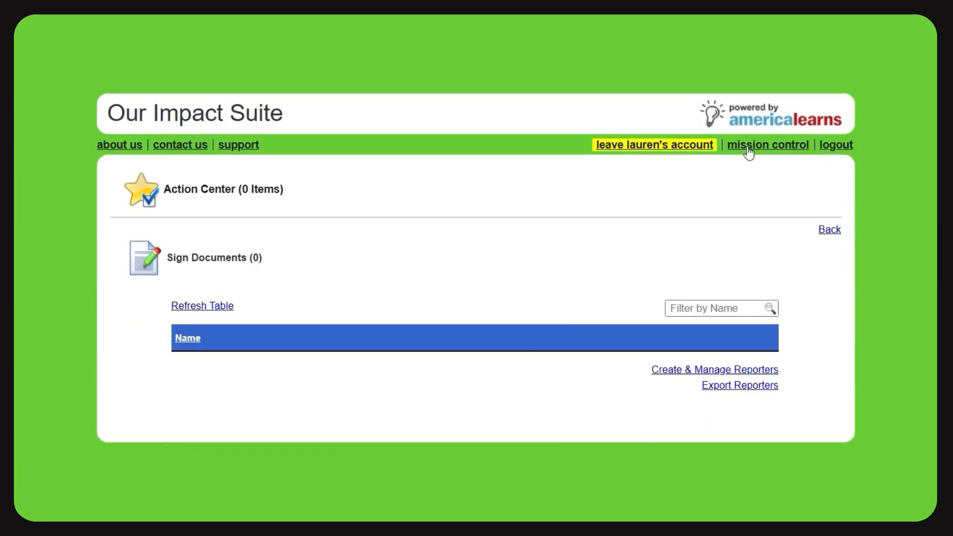
View the first reporter's signed Member Service Agreement from the Name & Contact Details section of their profile.
click(749, 151)
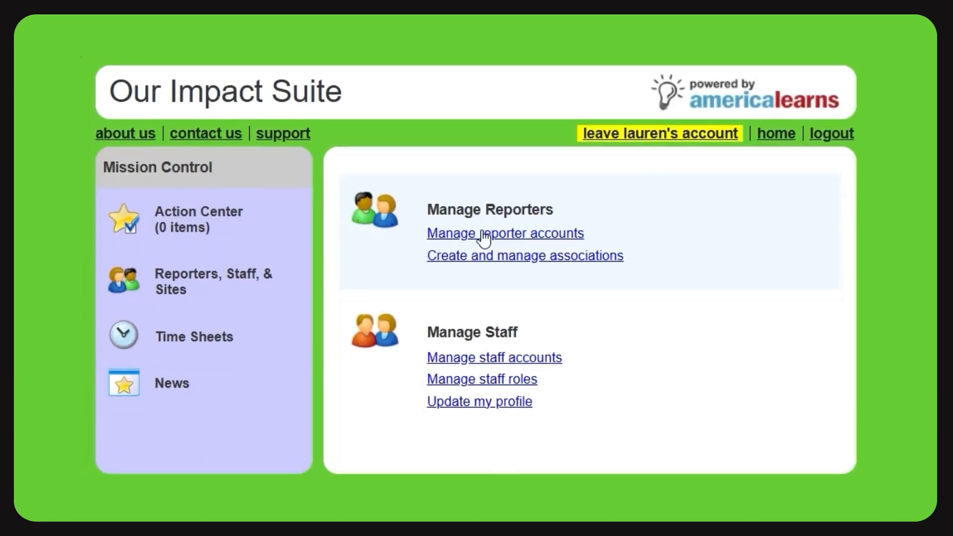
click(482, 232)
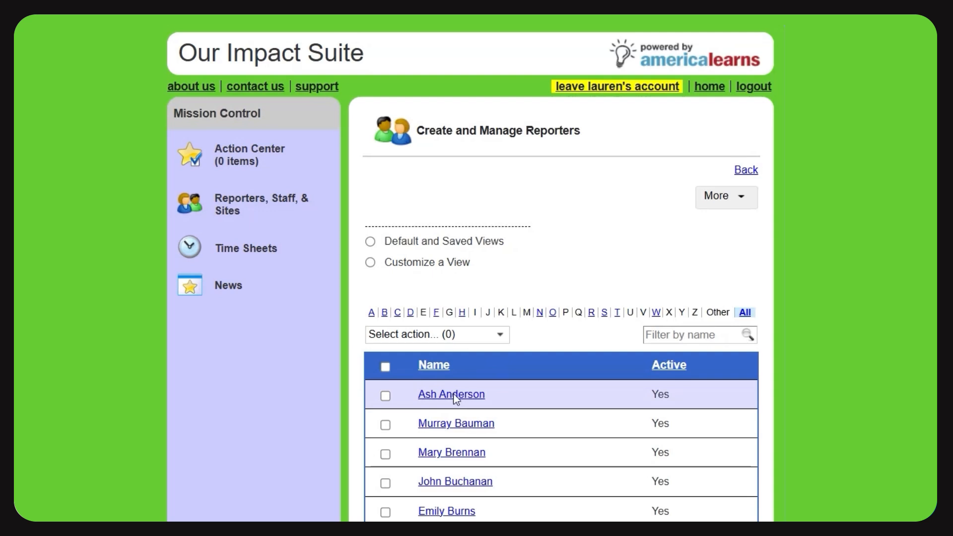
click(455, 361)
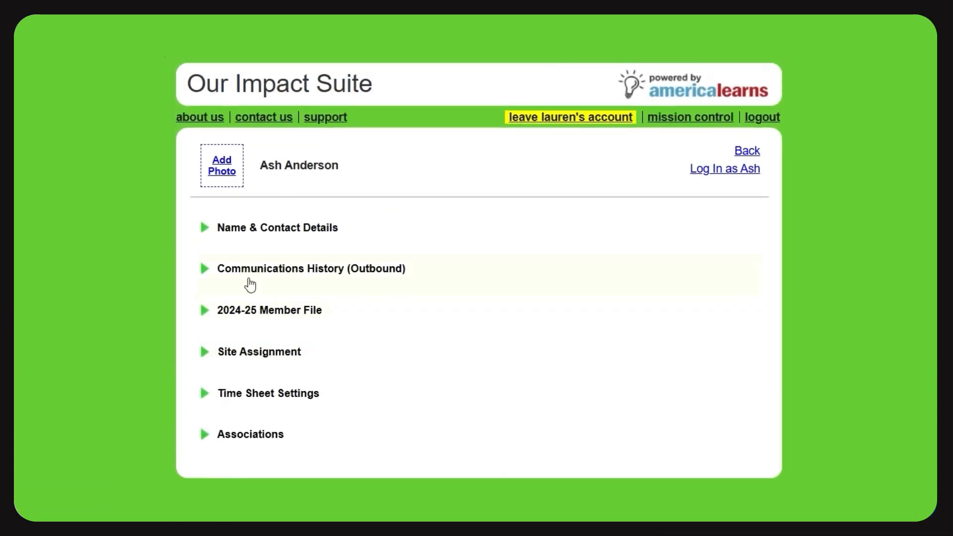
click(206, 229)
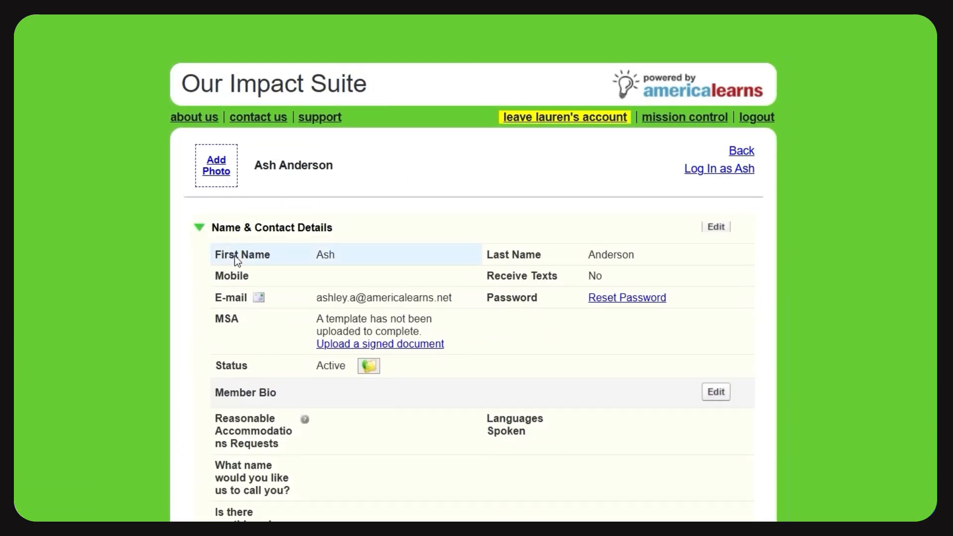
scroll(368, 262, down, 3)
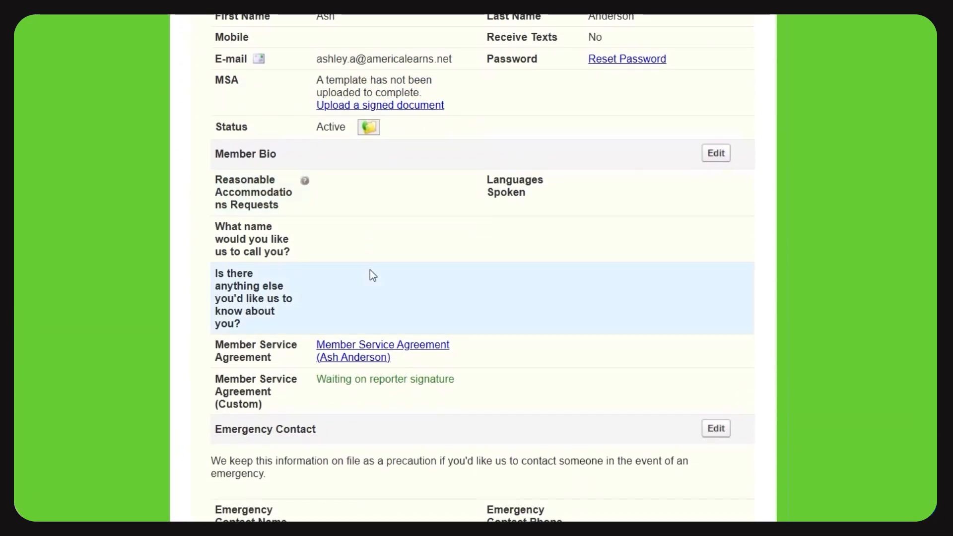
click(353, 347)
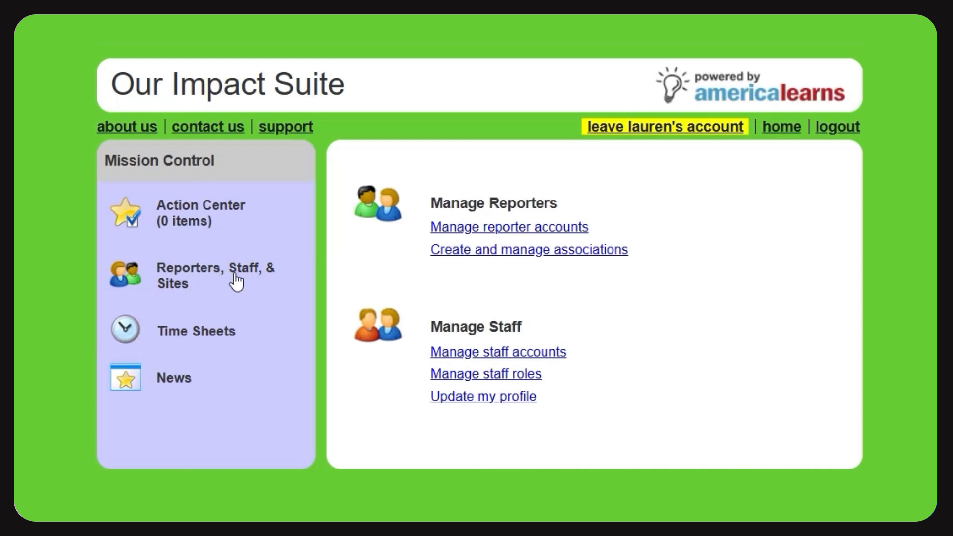
Start a reporter roster export organized by reporters' names and select the first four listed reporters.
click(478, 226)
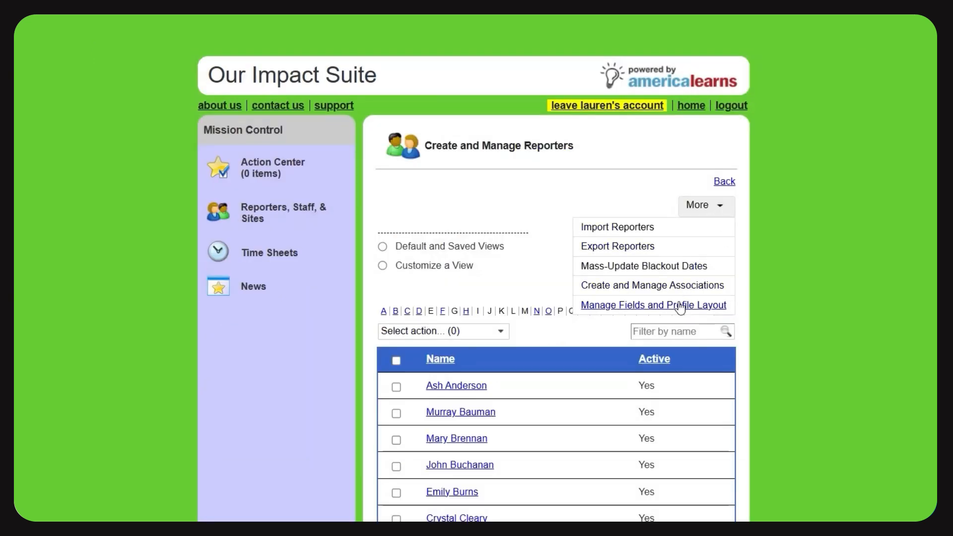
click(638, 249)
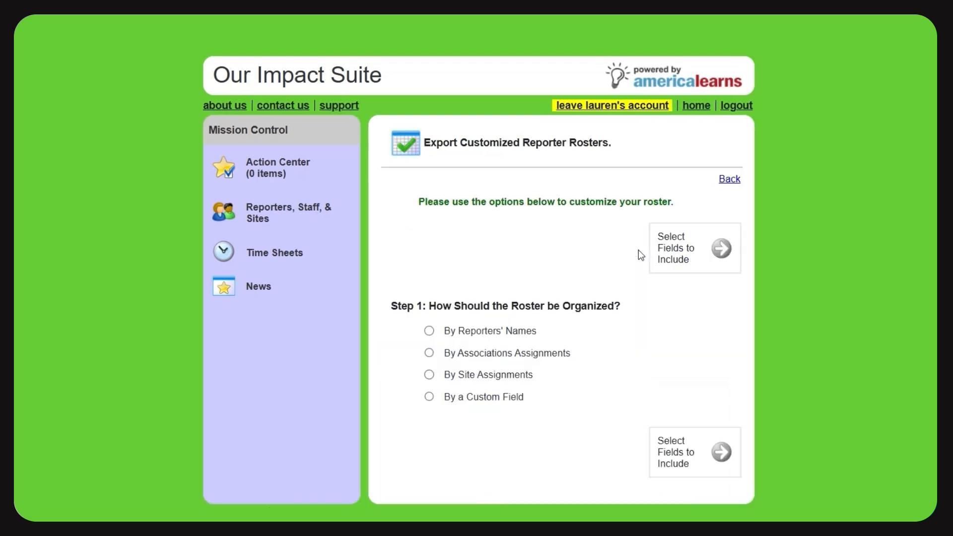
click(428, 330)
click(478, 394)
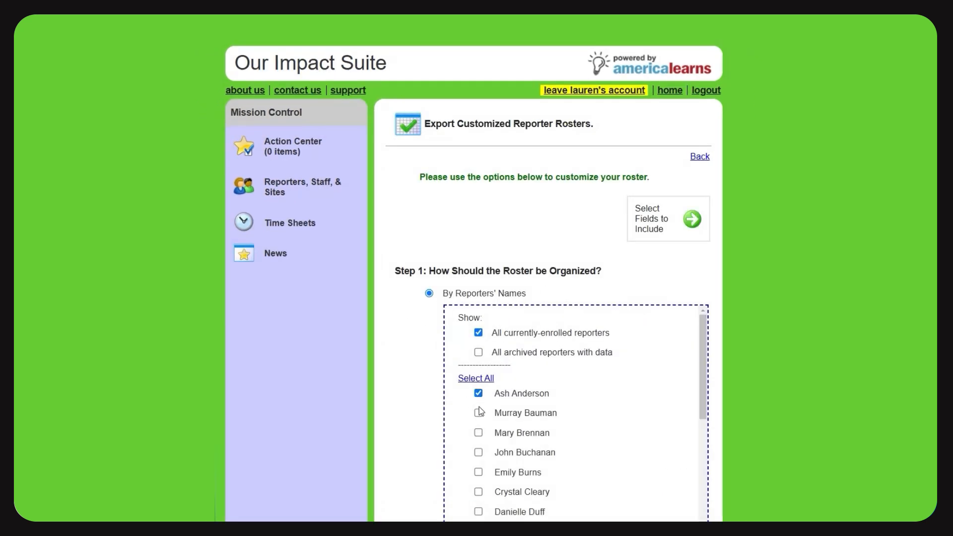
click(478, 414)
click(478, 433)
click(478, 452)
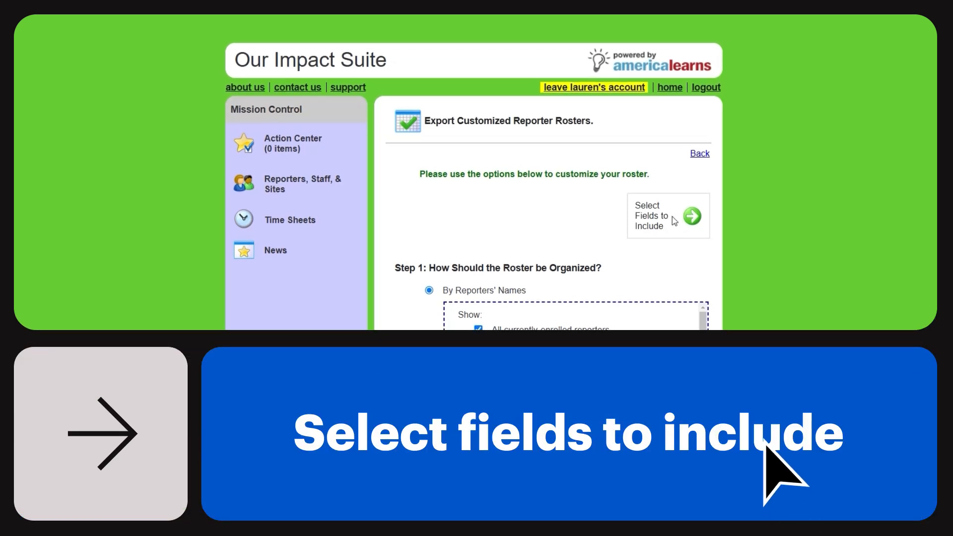
Include the Member Bio's Member Service Agreement field in the roster and open the first reporter's signed agreement from the preview table.
click(673, 222)
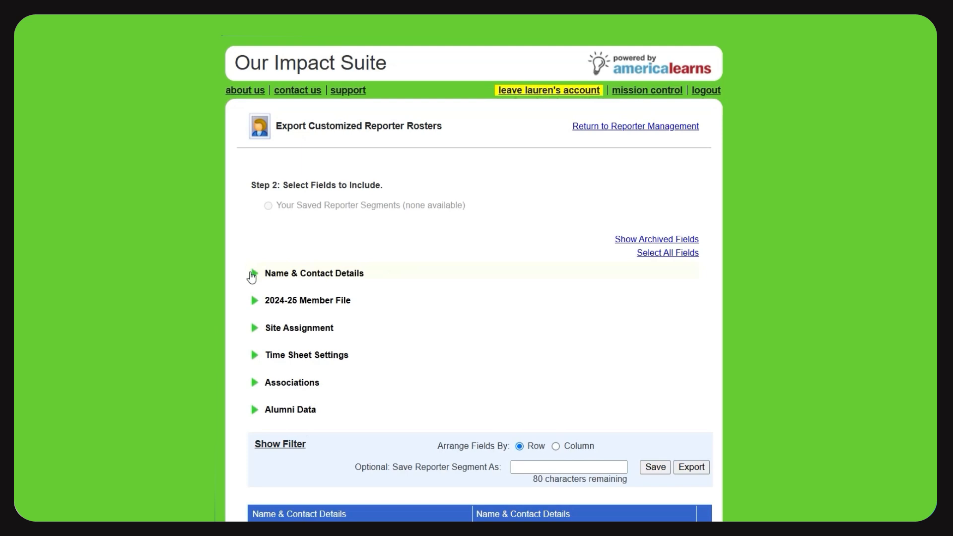
click(253, 274)
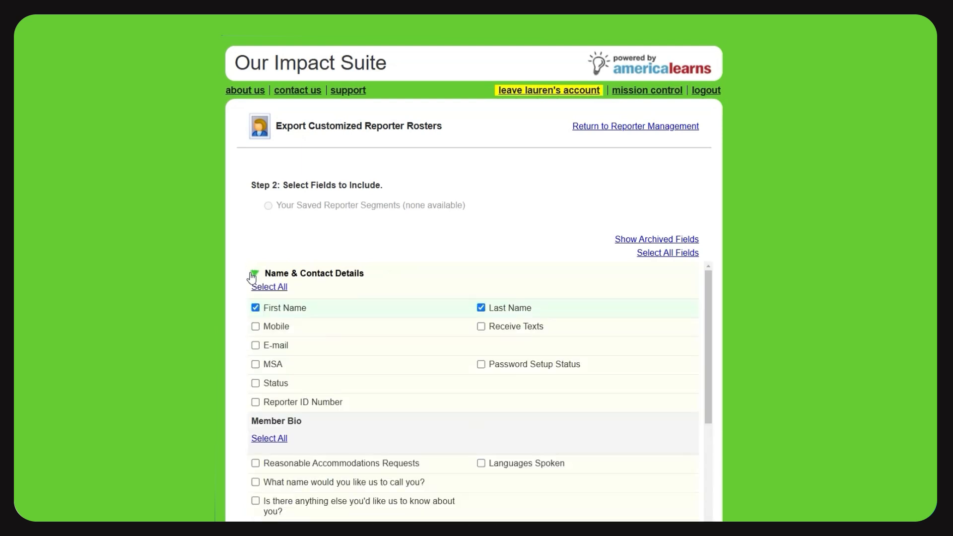
scroll(474, 268, down, 3)
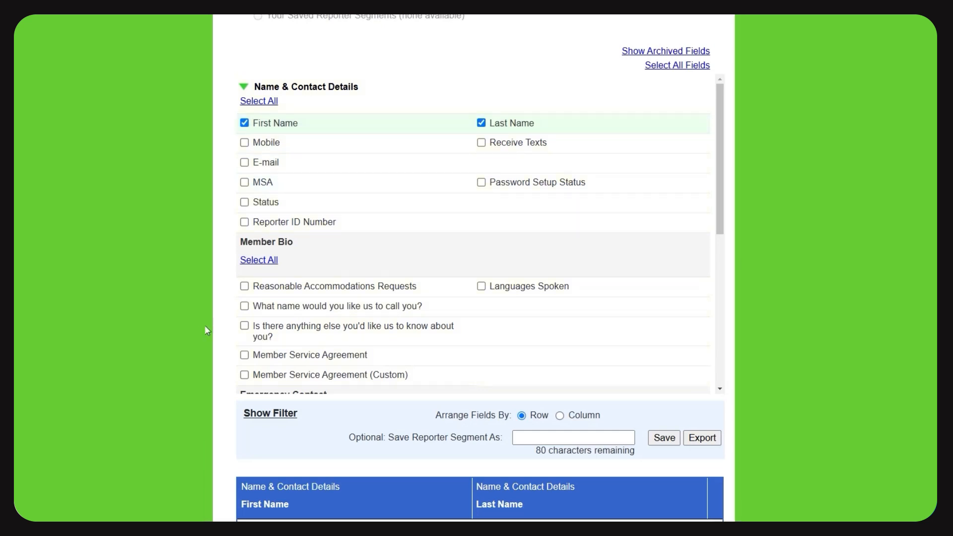
click(244, 355)
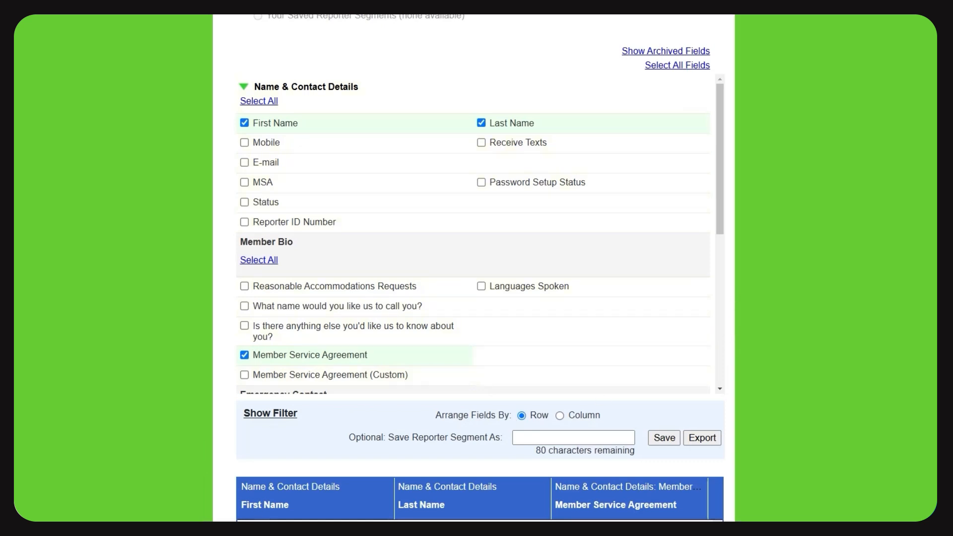
scroll(734, 344, down, 7)
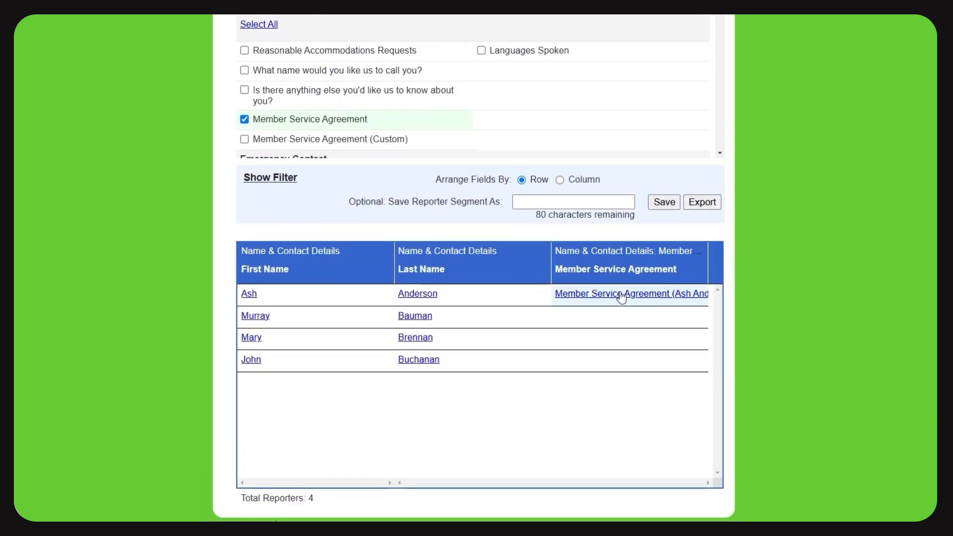
click(621, 297)
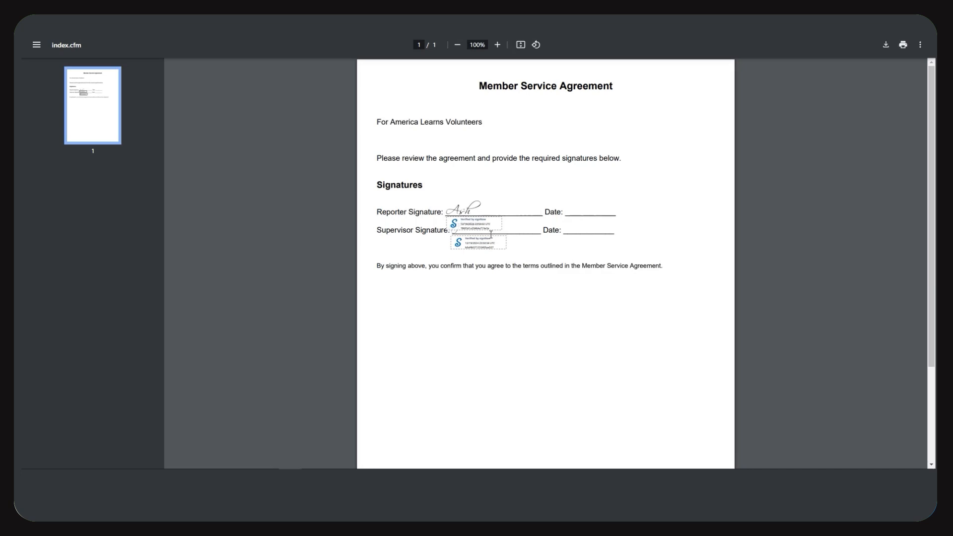